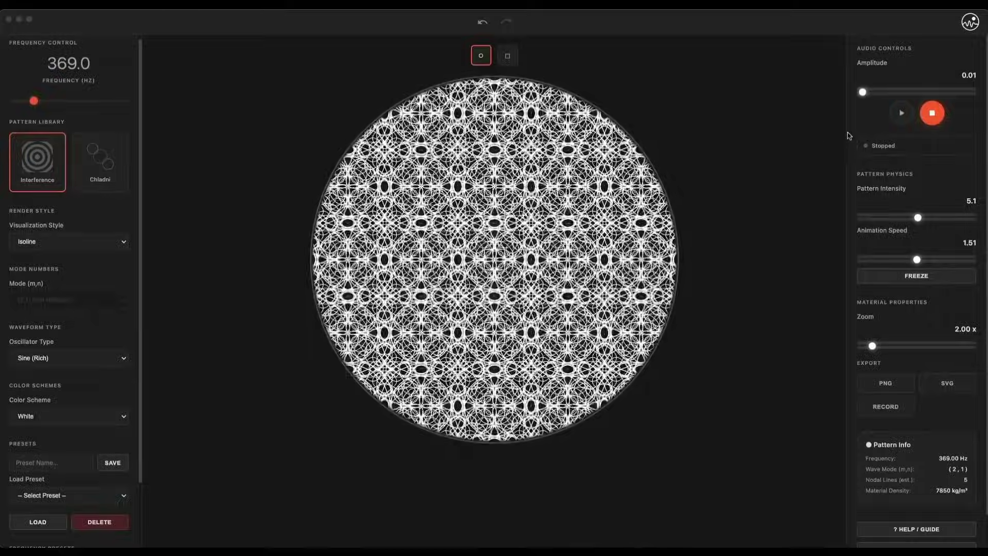
- Raise the amplitude to 0.04, sweep the frequency, then set it back to 369 Hz
{"action": "left_click", "coordinate": [901, 115]}
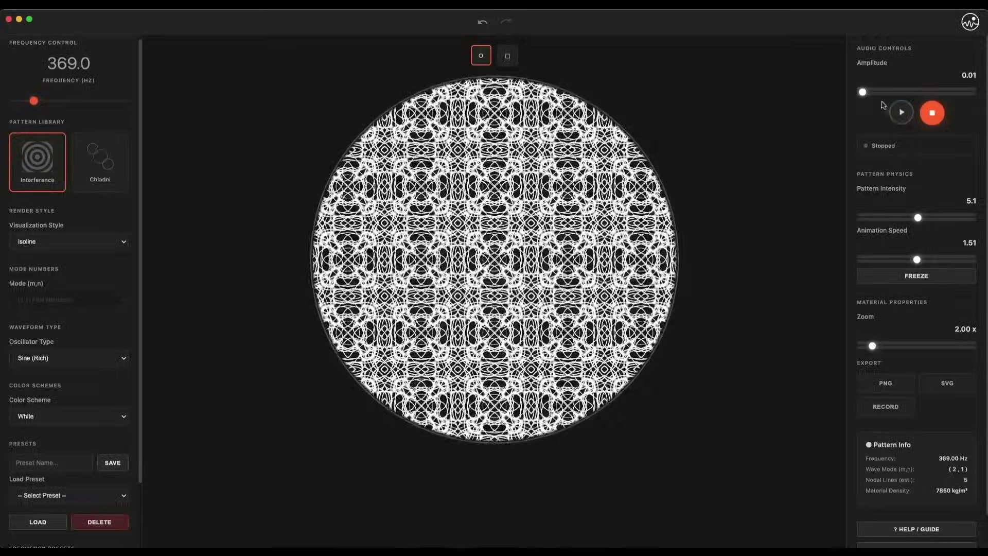
{"action": "left_click_drag", "start_coordinate": [862, 93], "coordinate": [867, 93]}
{"action": "mouse_move", "coordinate": [35, 101]}
{"action": "left_mouse_down"}
{"action": "mouse_move", "coordinate": [86, 102]}
{"action": "mouse_move", "coordinate": [26, 101]}
{"action": "left_mouse_up"}
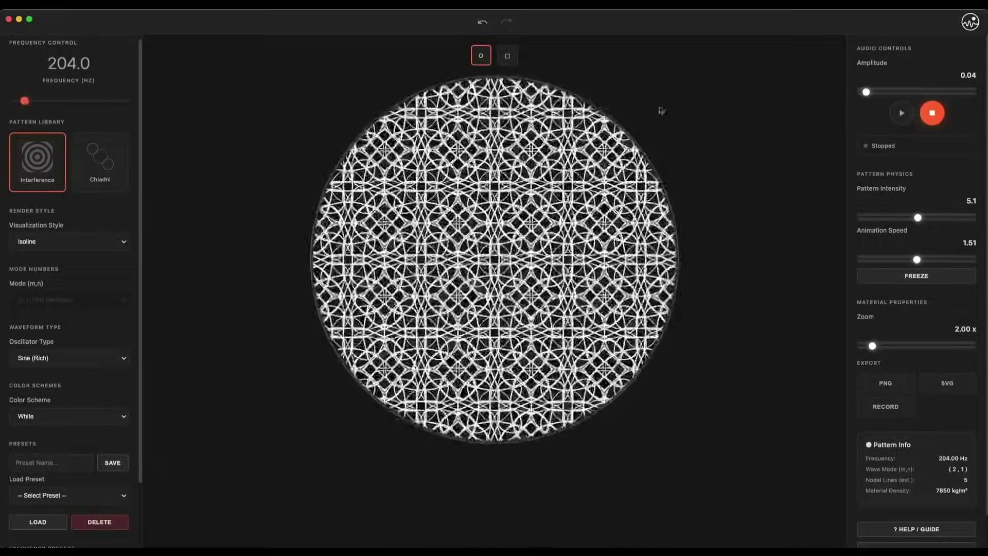
{"action": "left_click", "coordinate": [66, 63]}
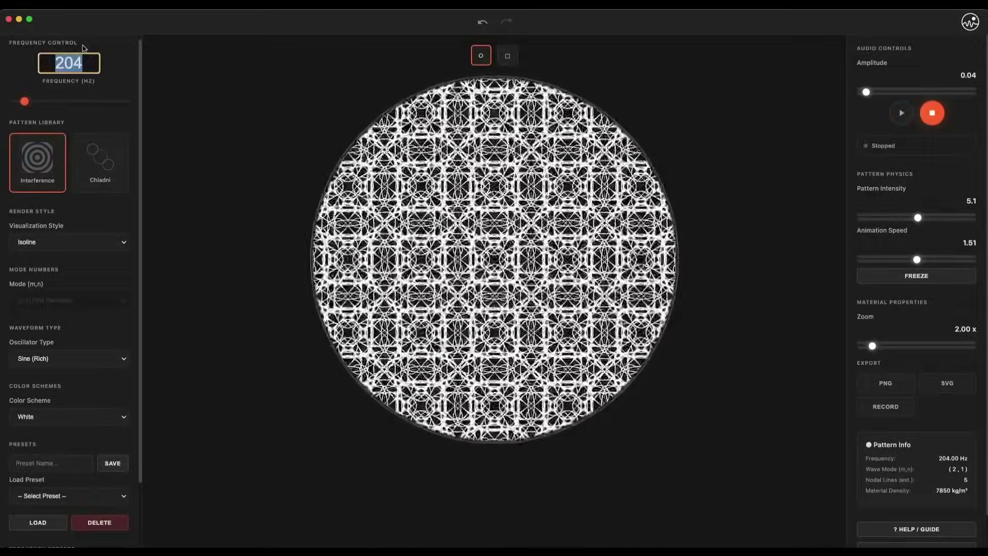
{"action": "type", "text": "369"}
{"action": "key", "text": "Return"}
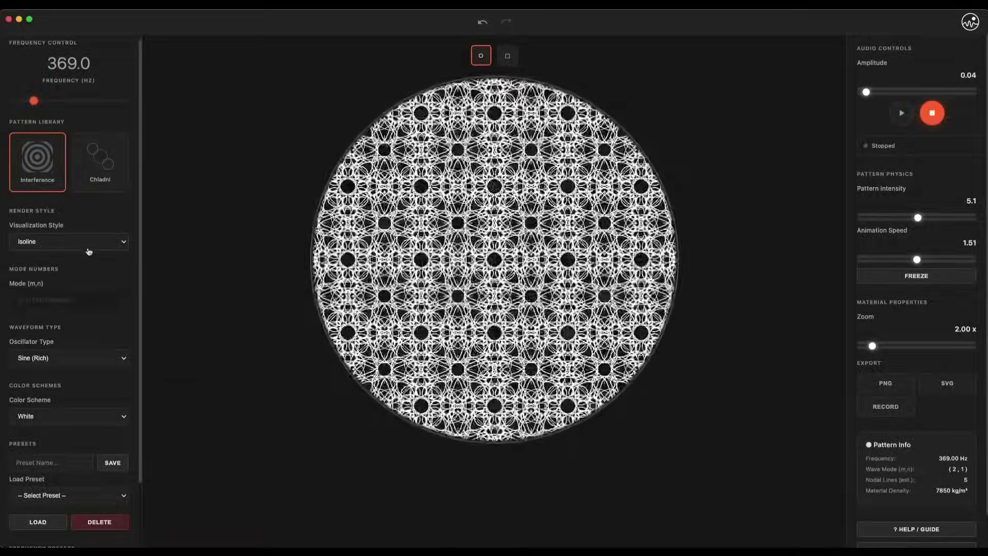
{"action": "left_click", "coordinate": [88, 246]}
{"action": "left_click", "coordinate": [85, 231]}
{"action": "left_click", "coordinate": [88, 245]}
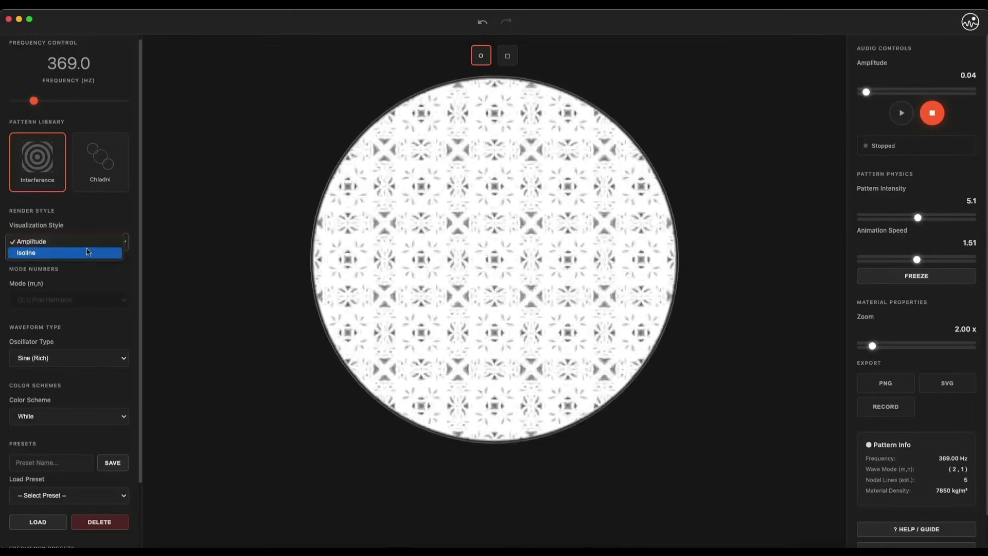
{"action": "left_click", "coordinate": [88, 252]}
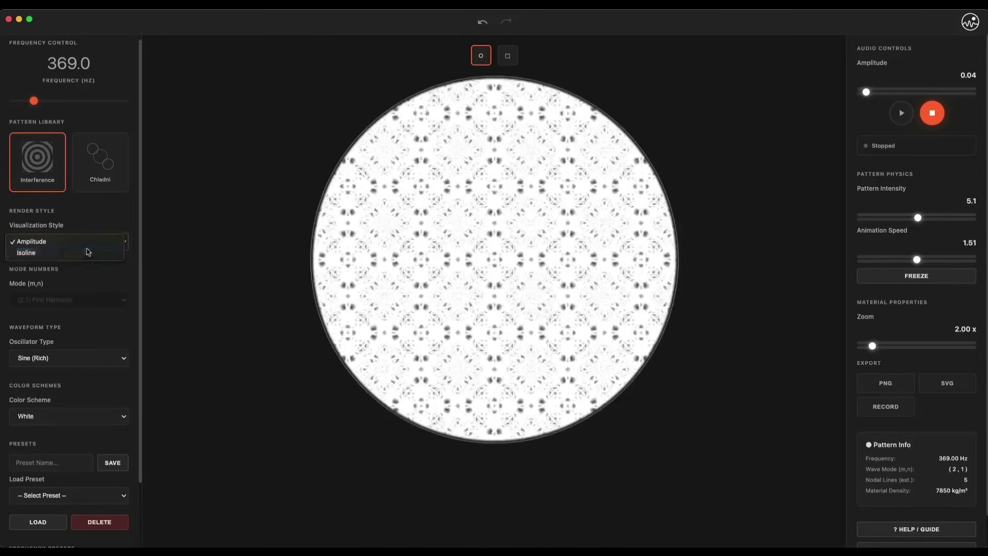
{"action": "scroll", "coordinate": [85, 304], "scroll_direction": "down", "scroll_amount": 3}
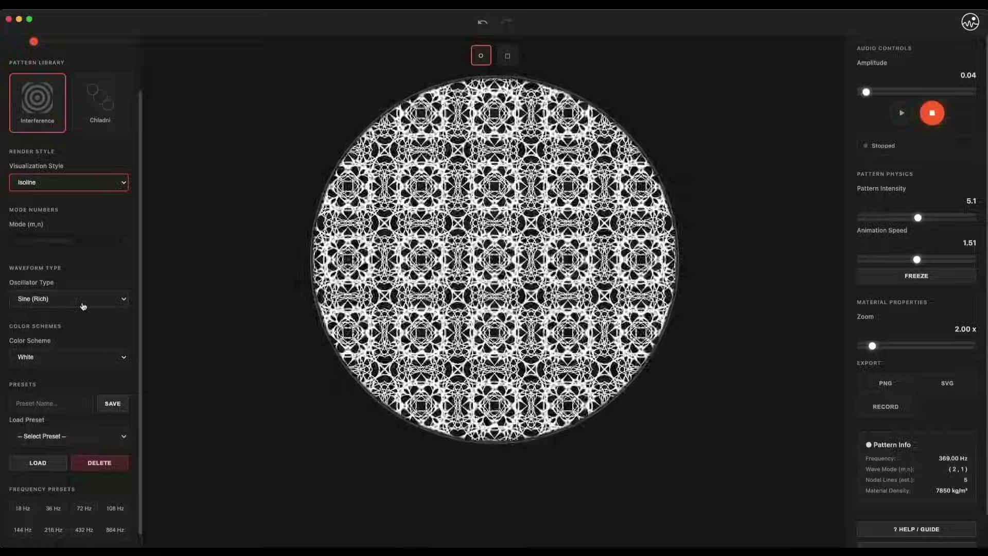
{"action": "left_click", "coordinate": [85, 301]}
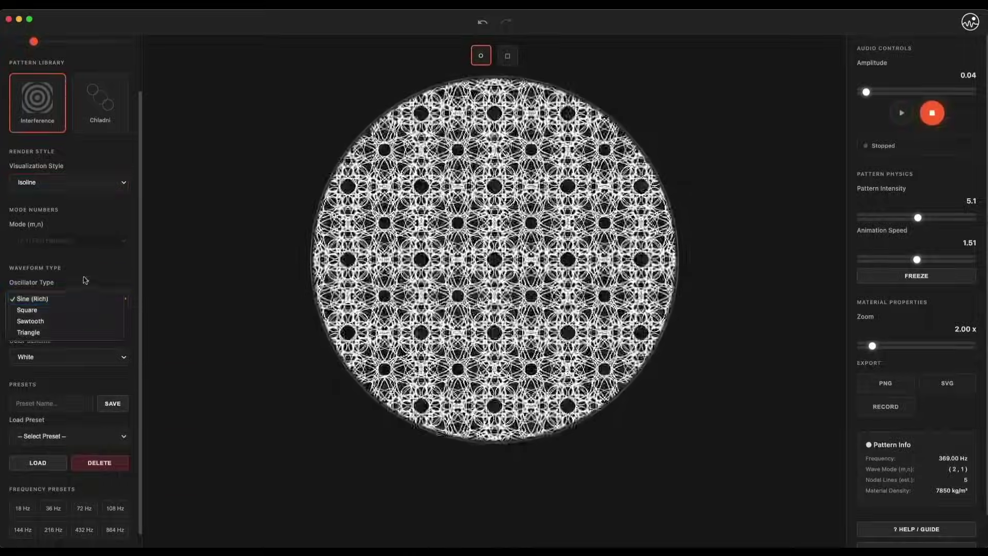
{"action": "left_click", "coordinate": [86, 299]}
{"action": "scroll", "coordinate": [84, 325], "scroll_direction": "down", "scroll_amount": 1}
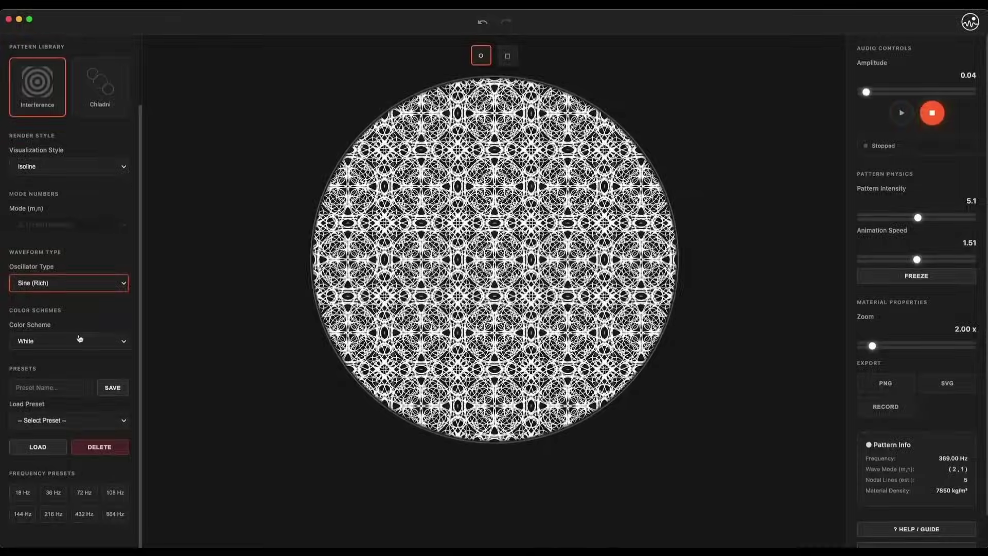
{"action": "left_click", "coordinate": [80, 341]}
{"action": "left_click", "coordinate": [76, 355]}
{"action": "left_click", "coordinate": [77, 342]}
{"action": "left_click", "coordinate": [77, 349]}
{"action": "left_click", "coordinate": [77, 342]}
{"action": "left_click", "coordinate": [75, 354]}
{"action": "left_click", "coordinate": [77, 342]}
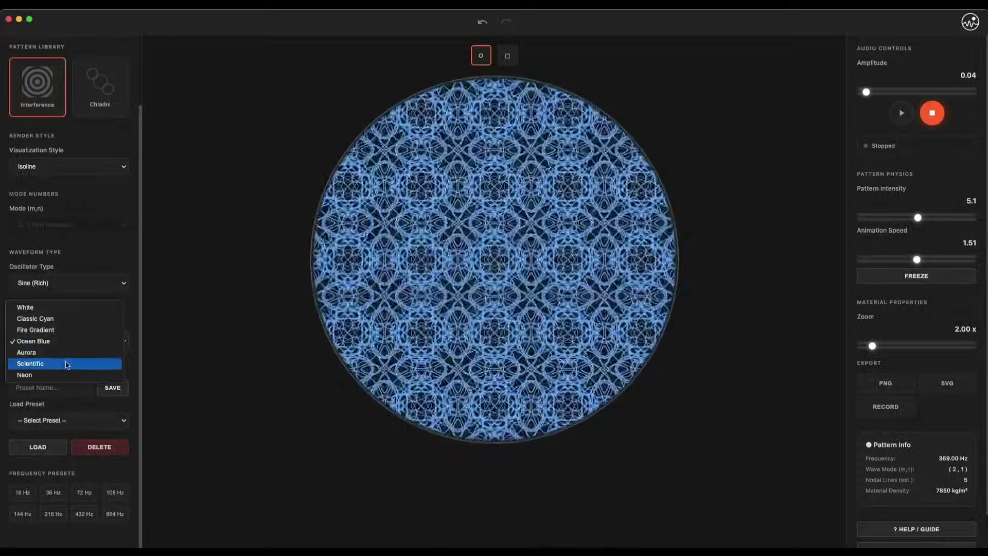
{"action": "left_click", "coordinate": [68, 363]}
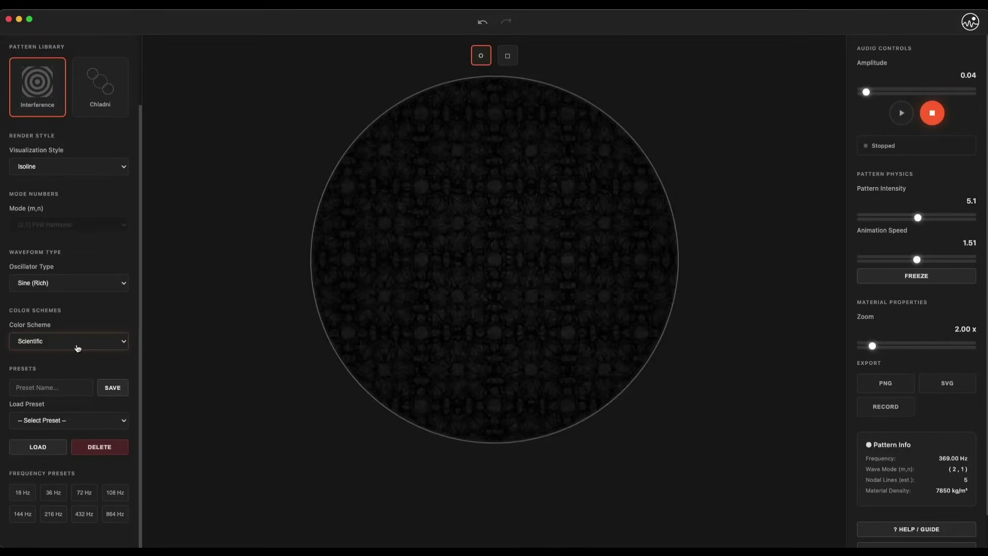
{"action": "left_click", "coordinate": [77, 348]}
{"action": "left_click", "coordinate": [68, 284]}
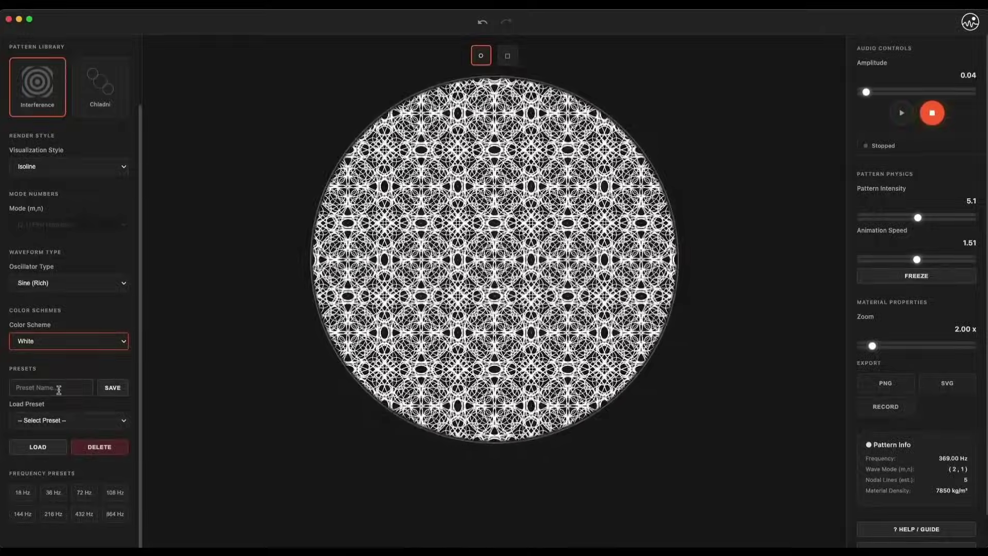
- Browse the saved presets without loading one, then apply the 108 Hz frequency preset
{"action": "left_click", "coordinate": [65, 417]}
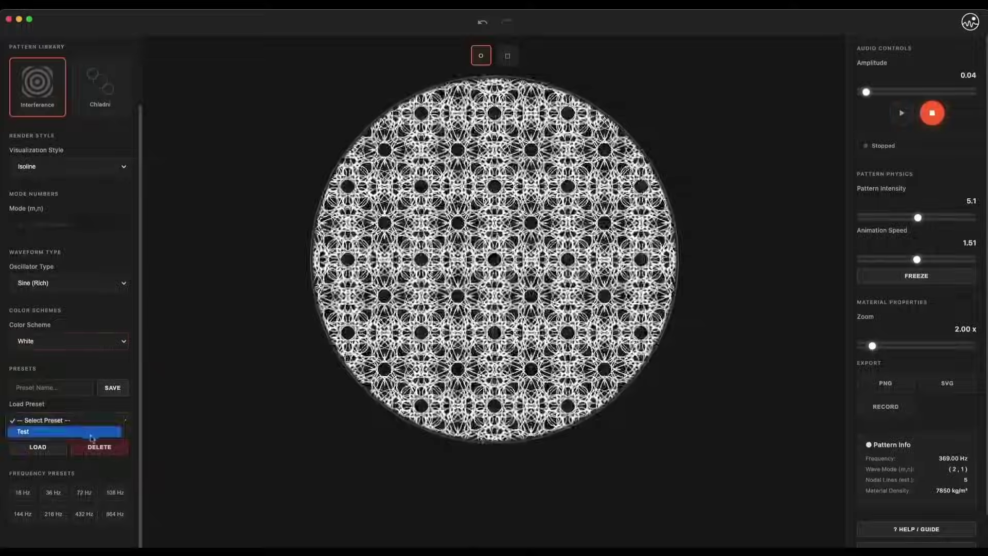
{"action": "left_click", "coordinate": [84, 410]}
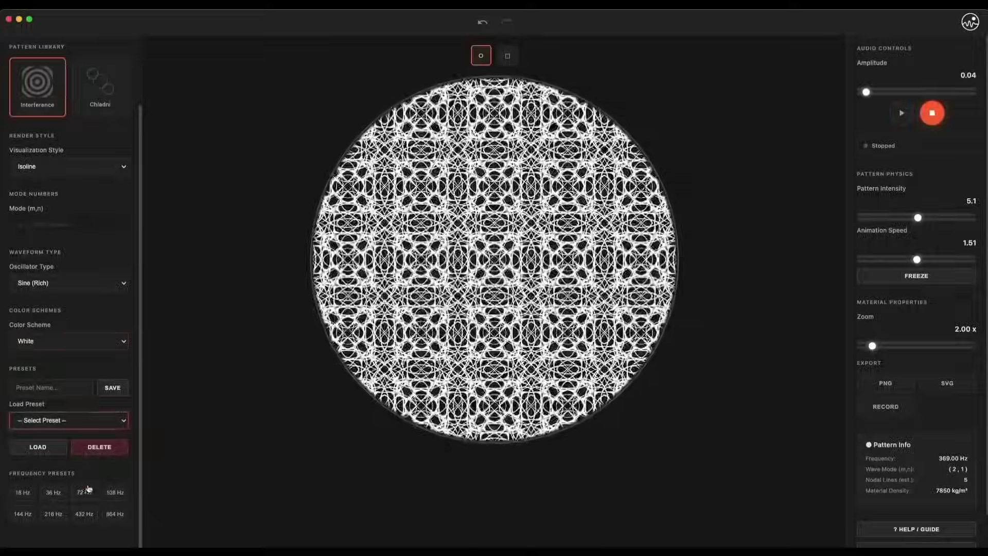
{"action": "left_click", "coordinate": [113, 494]}
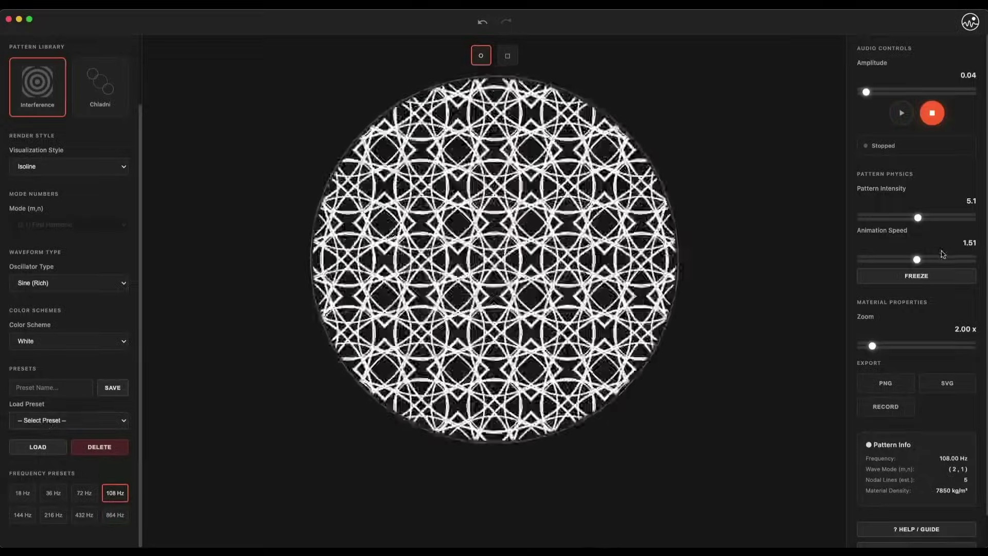
- Slow the animation speed to 0.30 and raise the pattern intensity to 8.4
{"action": "left_click_drag", "start_coordinate": [918, 259], "coordinate": [862, 260]}
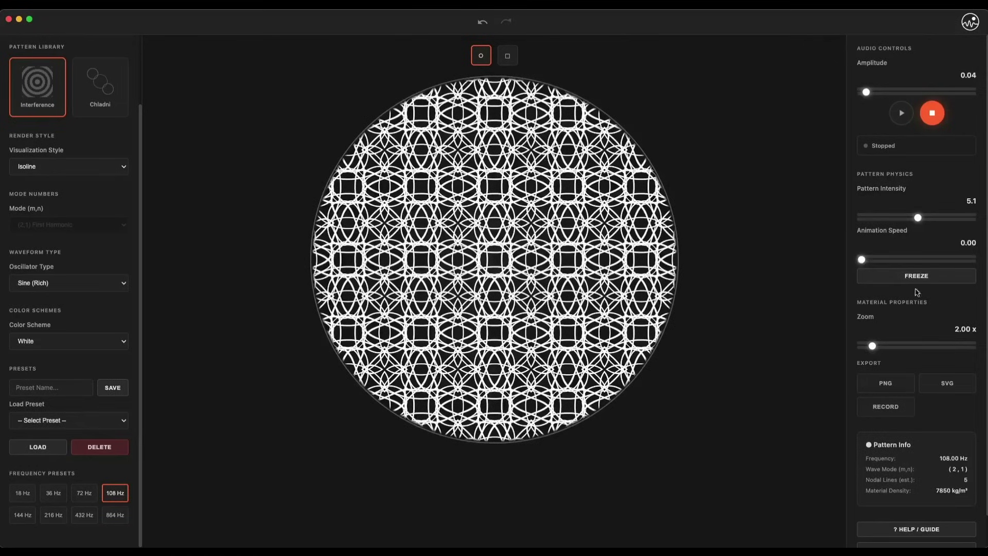
{"action": "left_click_drag", "start_coordinate": [861, 260], "coordinate": [873, 260]}
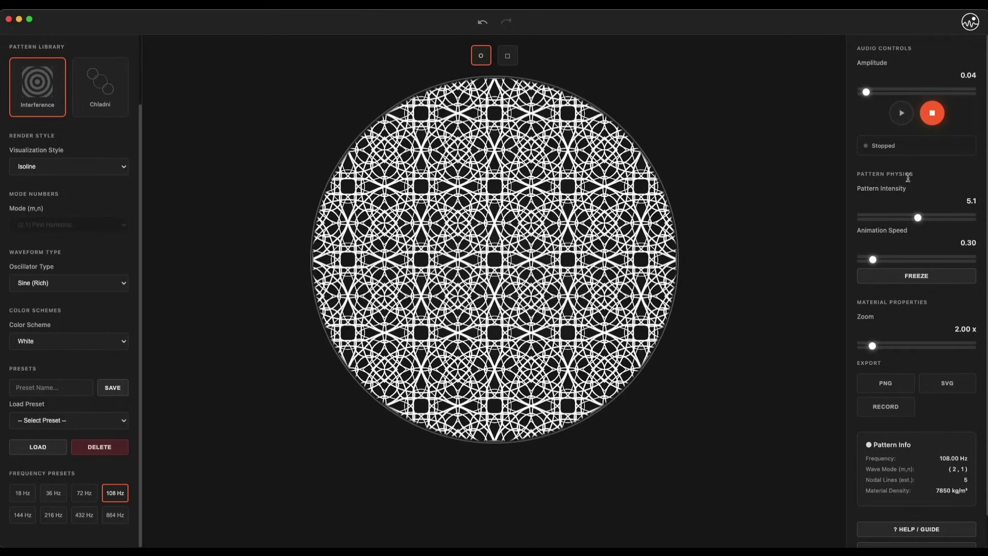
{"action": "left_click_drag", "start_coordinate": [915, 219], "coordinate": [954, 218]}
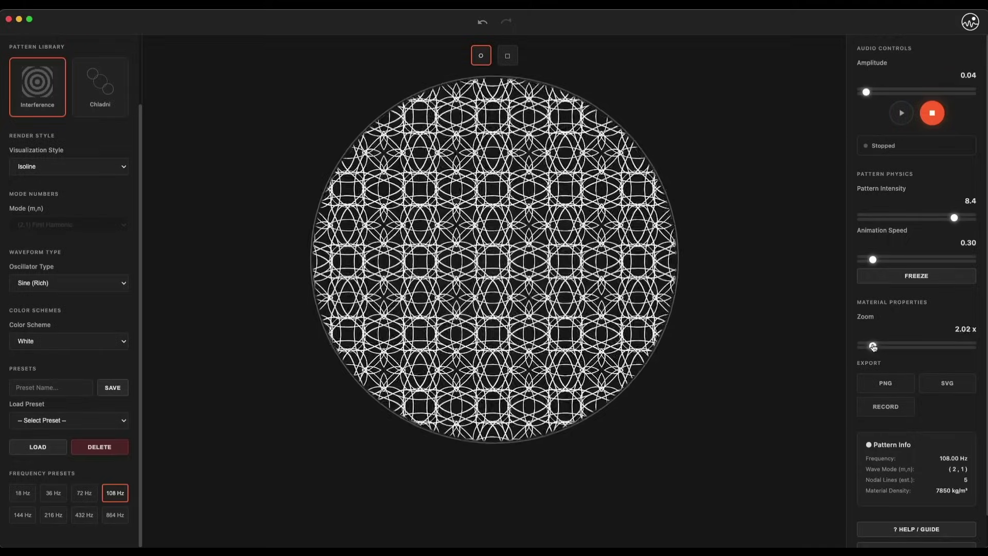
- Zoom the pattern to 3.38x, then settle animation speed at 0.36 and intensity at 3.0
{"action": "left_click_drag", "start_coordinate": [874, 346], "coordinate": [880, 347]}
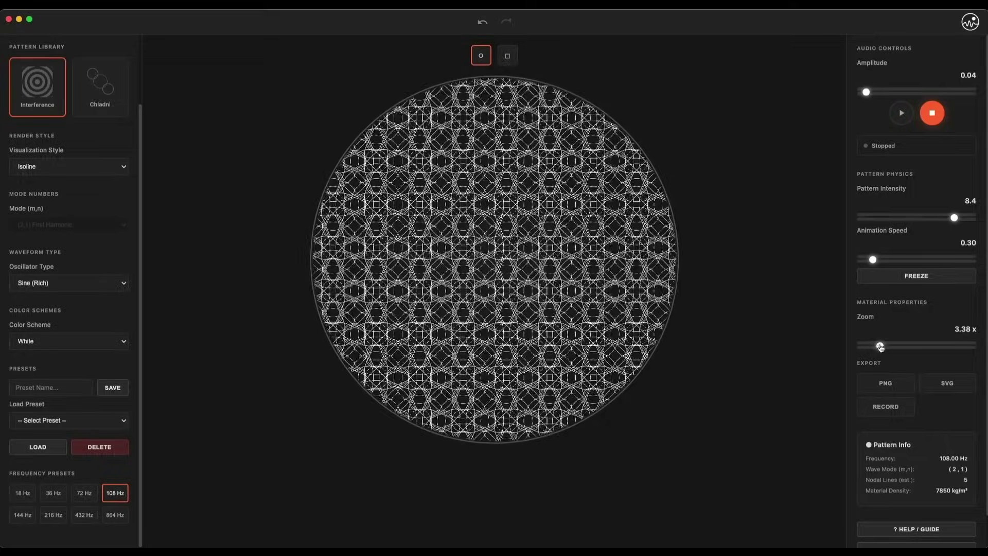
{"action": "mouse_move", "coordinate": [953, 218]}
{"action": "left_mouse_down"}
{"action": "mouse_move", "coordinate": [945, 218]}
{"action": "mouse_move", "coordinate": [972, 218]}
{"action": "left_mouse_up"}
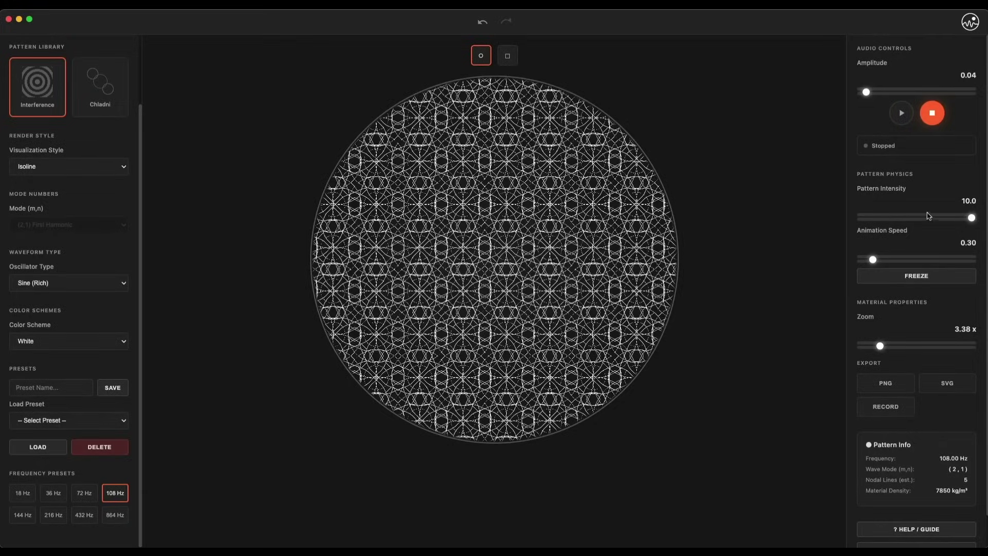
{"action": "left_click_drag", "start_coordinate": [967, 217], "coordinate": [903, 218]}
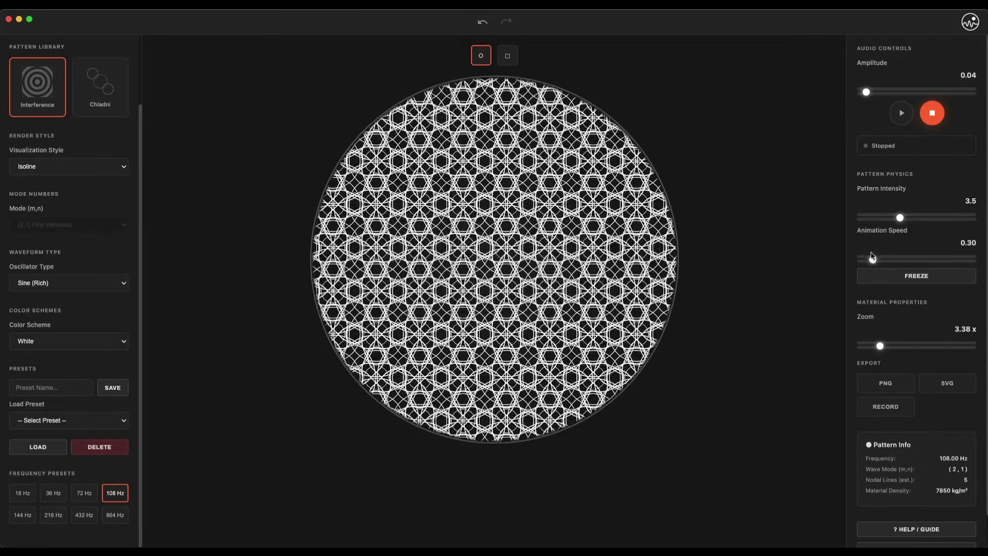
{"action": "left_click_drag", "start_coordinate": [873, 260], "coordinate": [951, 266]}
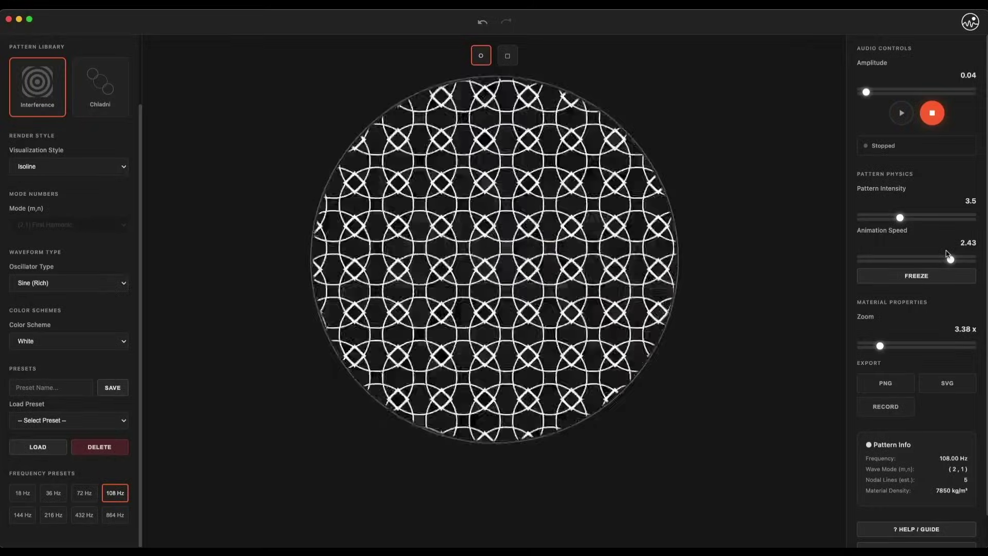
{"action": "left_click_drag", "start_coordinate": [958, 265], "coordinate": [932, 261]}
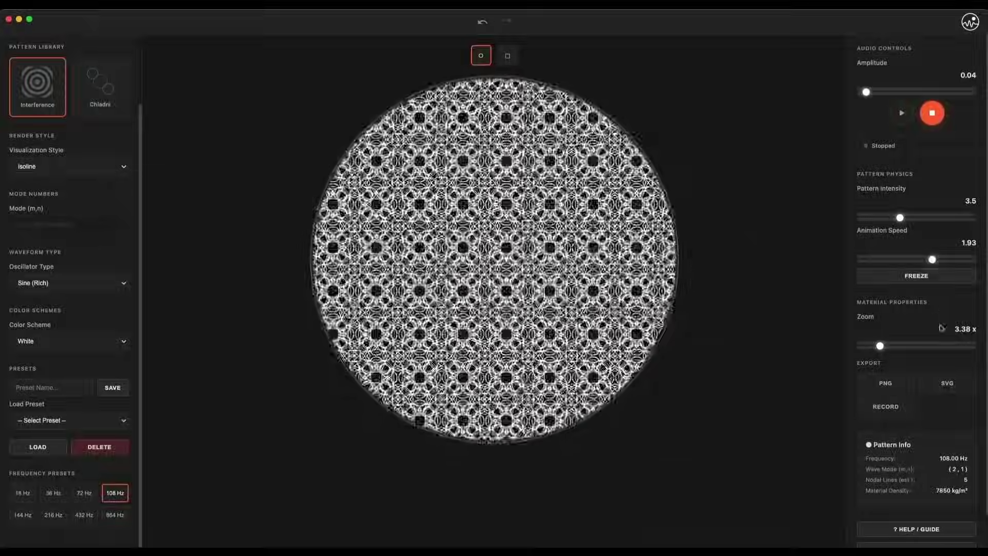
{"action": "left_click_drag", "start_coordinate": [932, 260], "coordinate": [875, 260]}
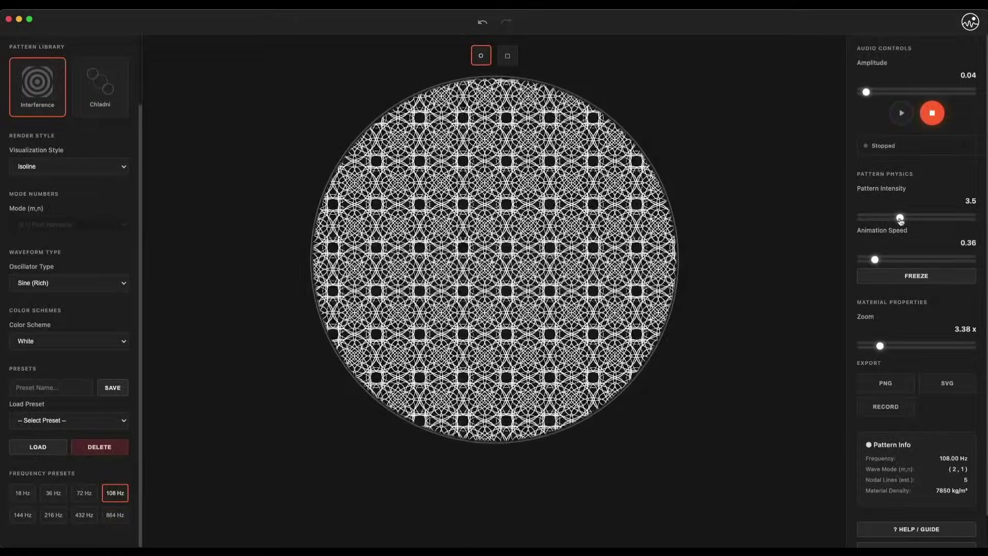
{"action": "mouse_move", "coordinate": [899, 218]}
{"action": "left_mouse_down"}
{"action": "mouse_move", "coordinate": [881, 218]}
{"action": "mouse_move", "coordinate": [895, 220]}
{"action": "left_mouse_up"}
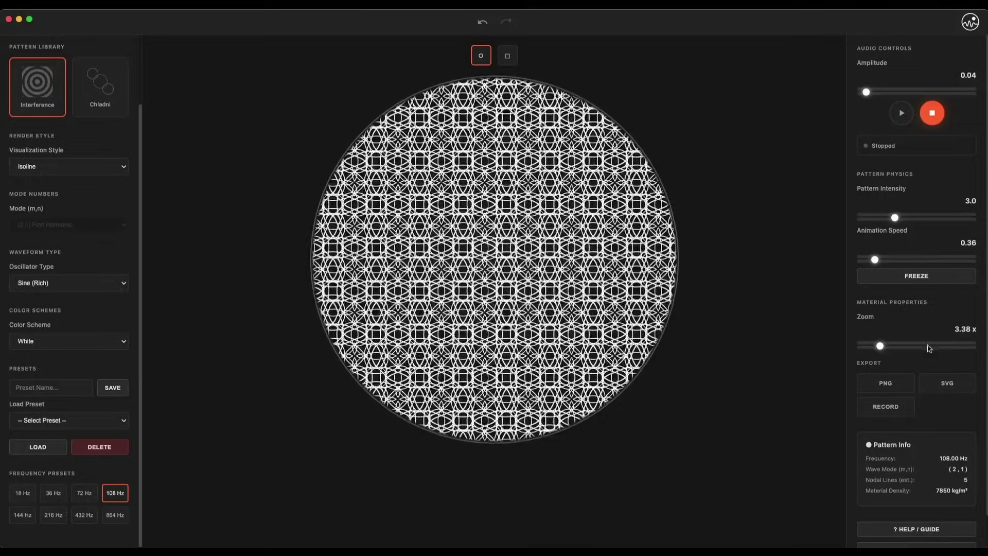
{"action": "scroll", "coordinate": [928, 350], "scroll_direction": "down", "scroll_amount": 1}
{"action": "scroll", "coordinate": [926, 348], "scroll_direction": "down", "scroll_amount": 1}
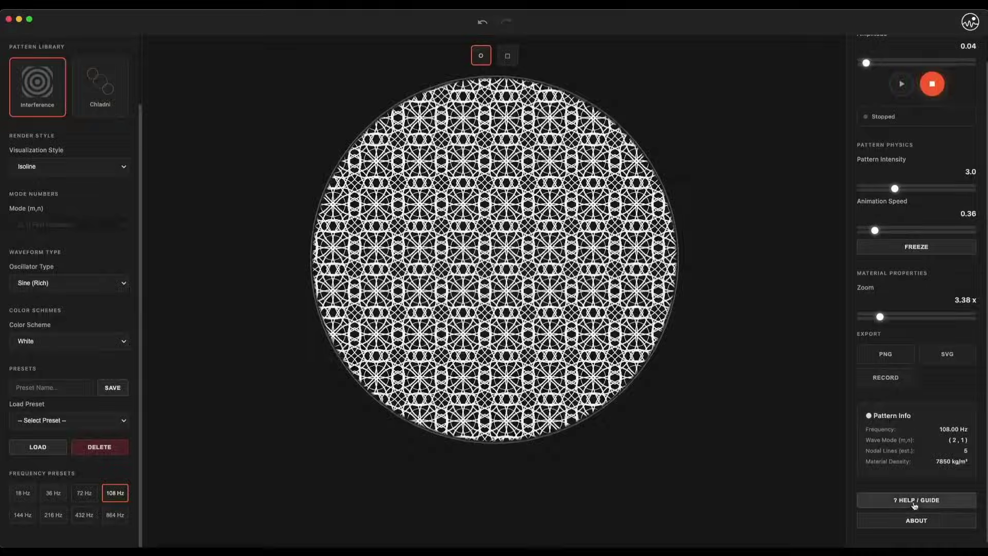
{"action": "left_click", "coordinate": [911, 500]}
{"action": "scroll", "coordinate": [620, 274], "scroll_direction": "up", "scroll_amount": 5}
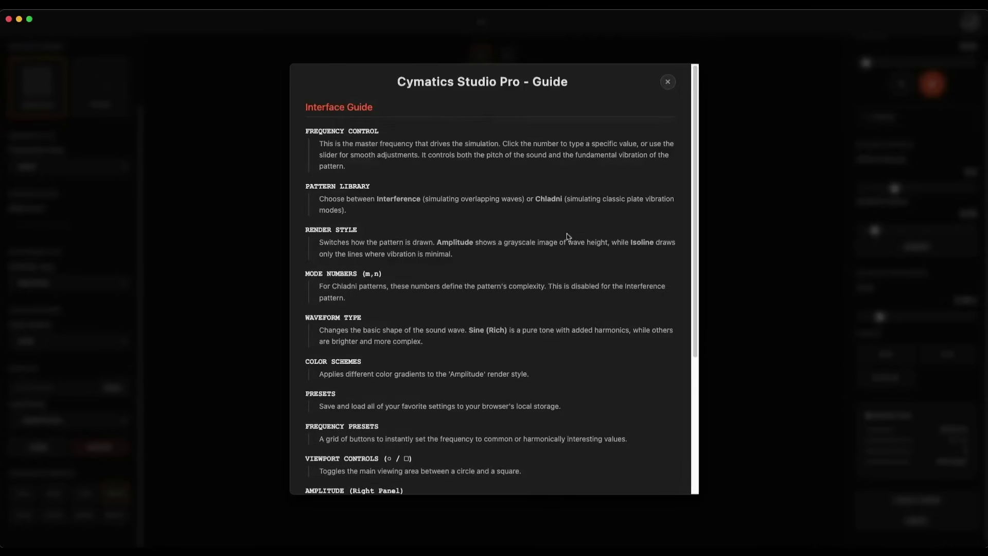
{"action": "scroll", "coordinate": [567, 238], "scroll_direction": "down", "scroll_amount": 4}
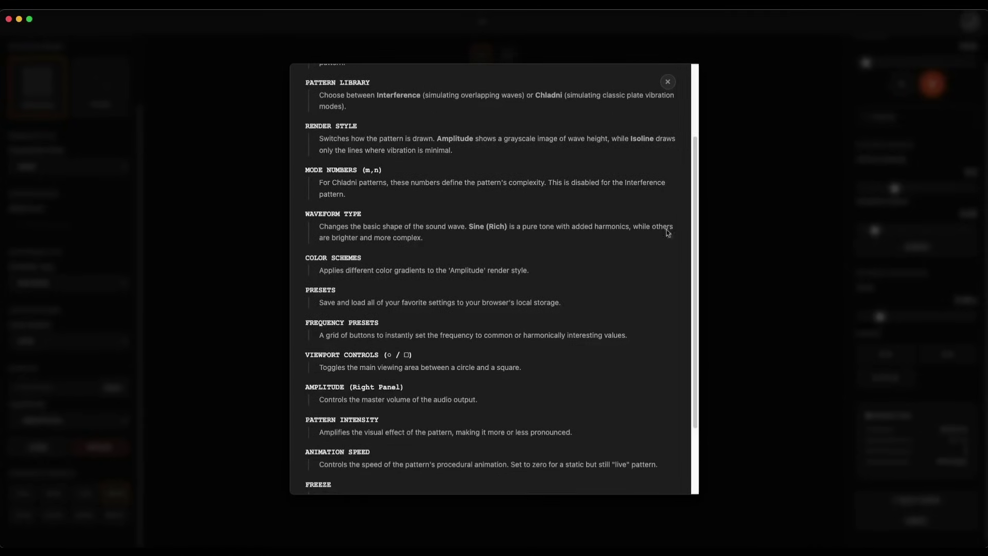
{"action": "left_click", "coordinate": [668, 82]}
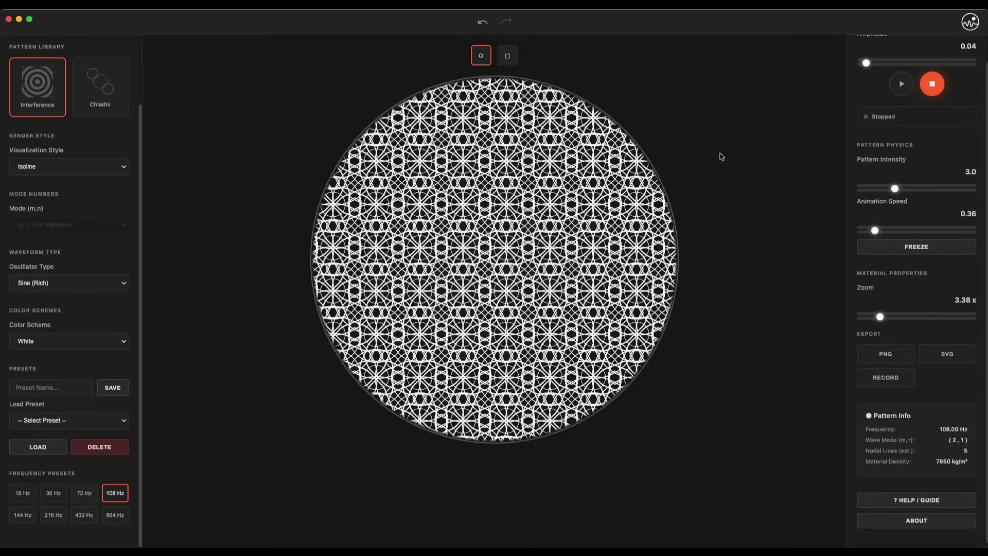
- Try the square viewport, return to the circle, and switch to the Chladni pattern type
{"action": "left_click", "coordinate": [506, 58]}
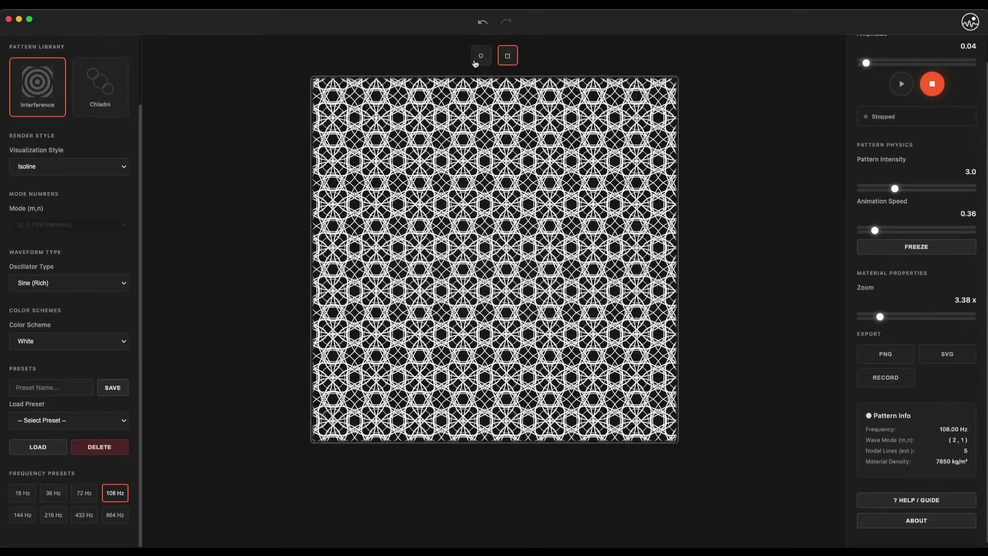
{"action": "left_click", "coordinate": [481, 55]}
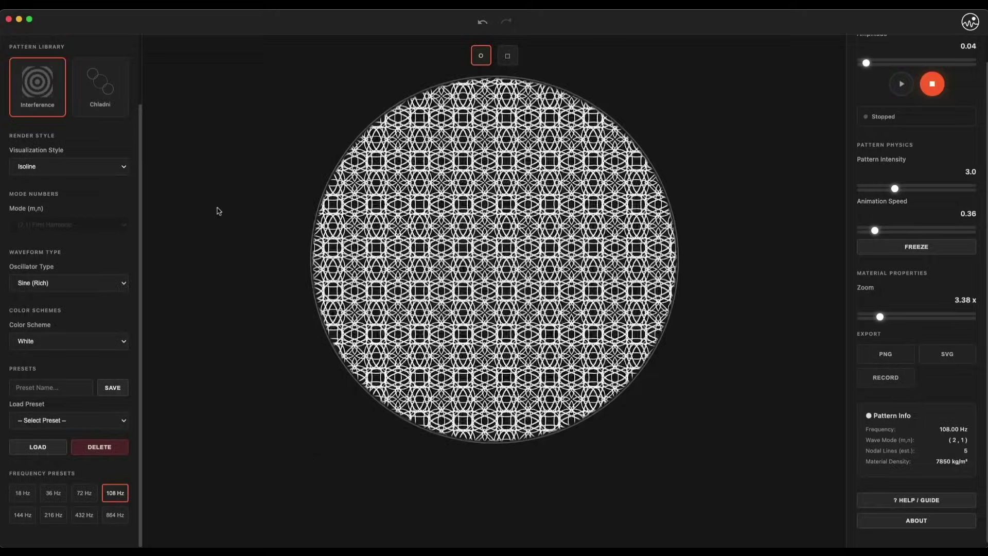
{"action": "left_click", "coordinate": [85, 101]}
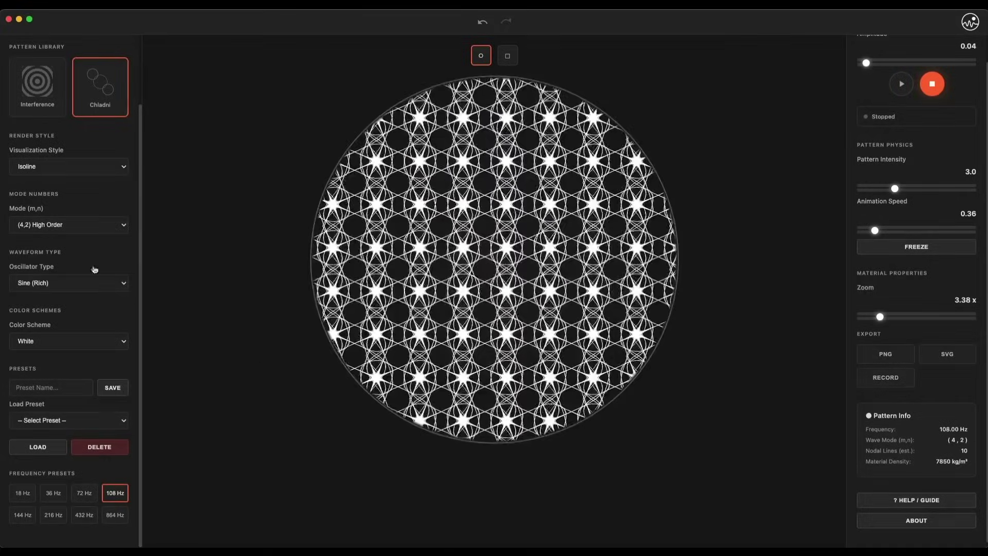
{"action": "scroll", "coordinate": [86, 258], "scroll_direction": "up", "scroll_amount": 3}
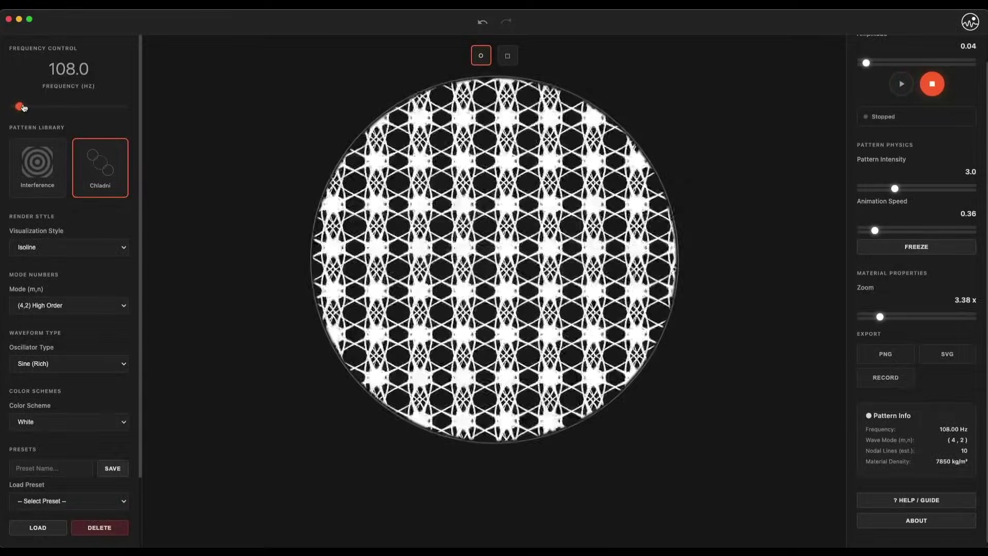
- Set frequency to 182 Hz, zoom to 2.36x, animation speed 0.25 and pattern intensity 2.6
{"action": "mouse_move", "coordinate": [23, 107]}
{"action": "left_mouse_down"}
{"action": "mouse_move", "coordinate": [77, 114]}
{"action": "mouse_move", "coordinate": [25, 110]}
{"action": "left_mouse_up"}
{"action": "left_click_drag", "start_coordinate": [881, 320], "coordinate": [876, 319]}
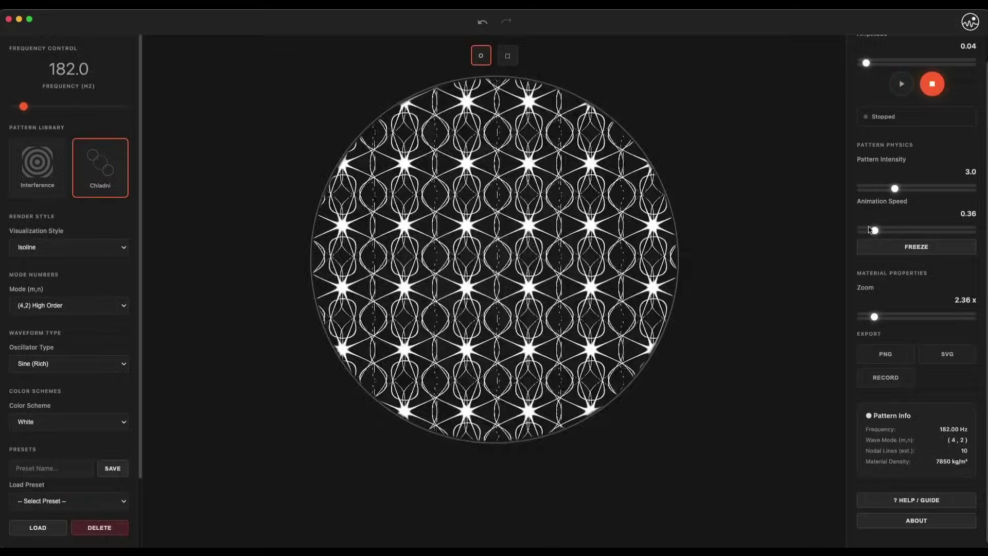
{"action": "left_click_drag", "start_coordinate": [873, 232], "coordinate": [870, 231]}
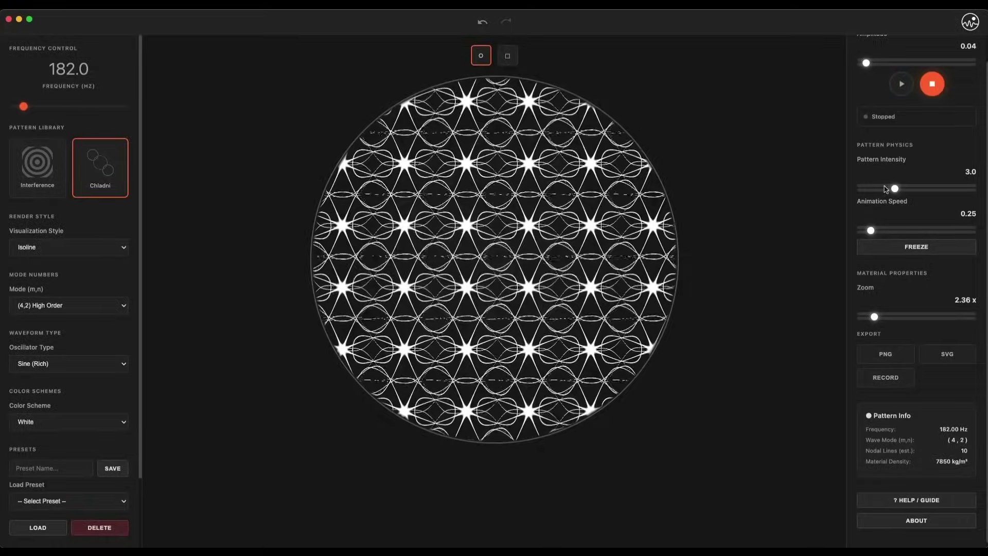
{"action": "left_click_drag", "start_coordinate": [895, 188], "coordinate": [889, 188]}
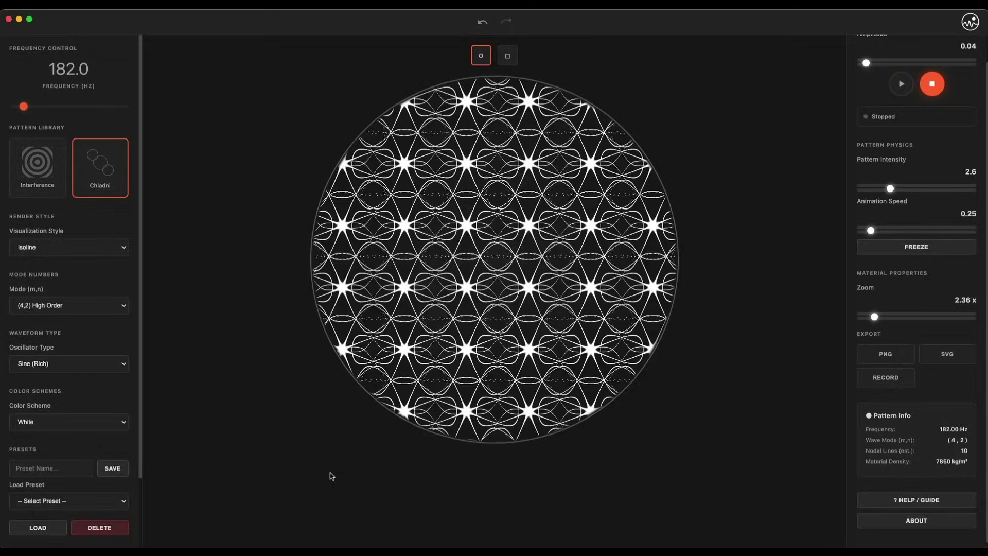
- Check the colour schemes keeping White, then try modes (3,2) Advanced and (1,2) Second Mode
{"action": "left_click", "coordinate": [86, 422]}
{"action": "left_click", "coordinate": [91, 394]}
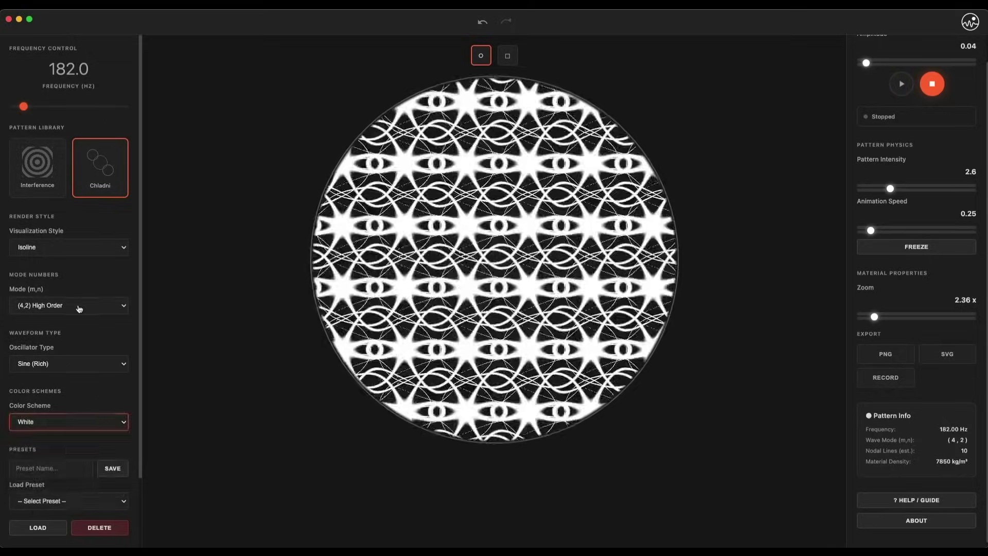
{"action": "left_click", "coordinate": [78, 306]}
{"action": "left_click", "coordinate": [77, 299]}
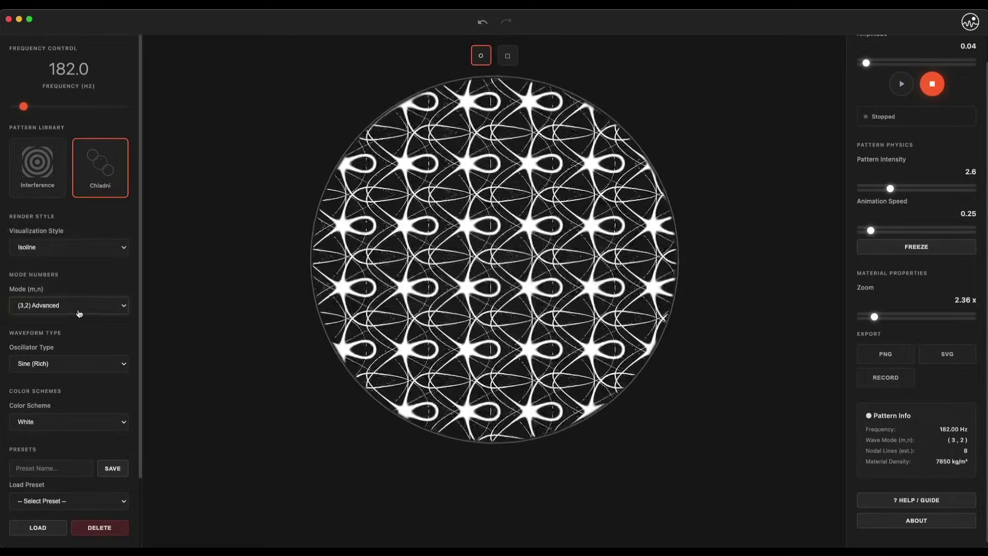
{"action": "left_click", "coordinate": [79, 312]}
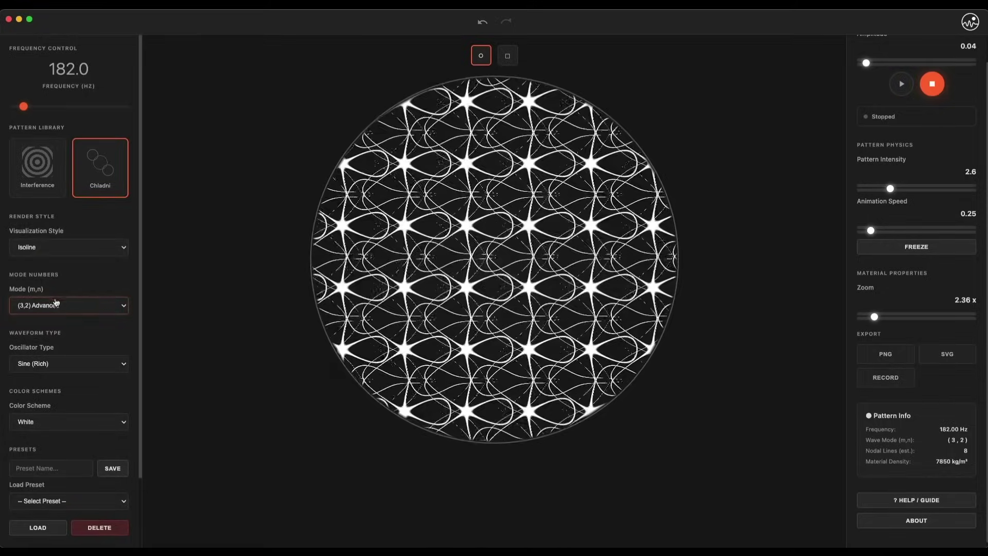
{"action": "left_click", "coordinate": [93, 305]}
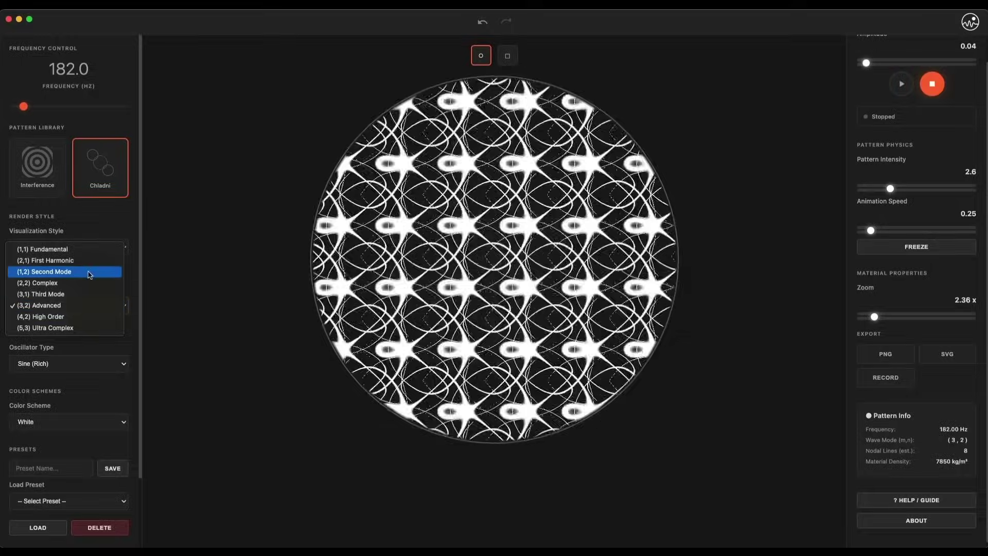
{"action": "left_click", "coordinate": [91, 273]}
- Compare modes (1,1) Fundamental and (2,1) First Harmonic, settling on (1,1) Fundamental
{"action": "left_click", "coordinate": [85, 307]}
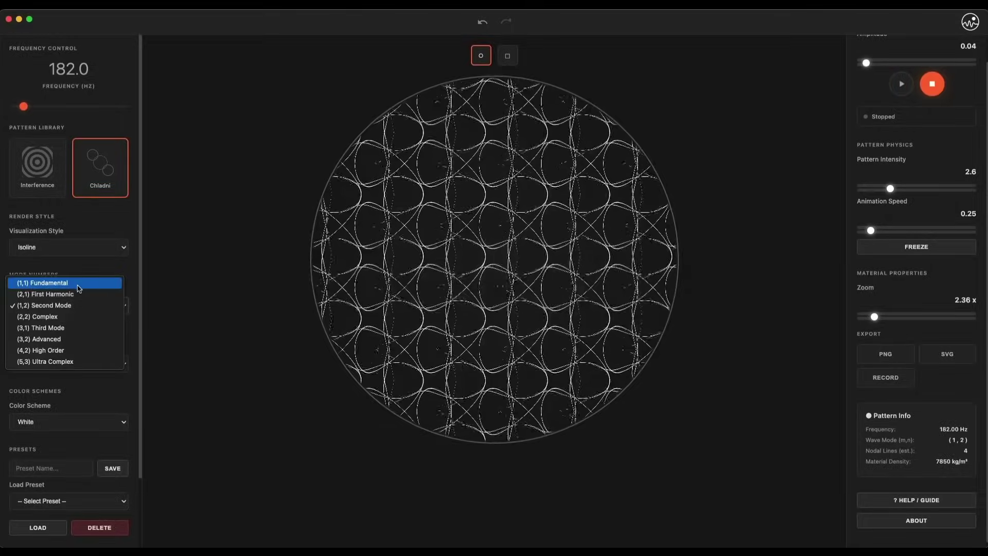
{"action": "left_click", "coordinate": [79, 286]}
{"action": "left_click", "coordinate": [81, 312]}
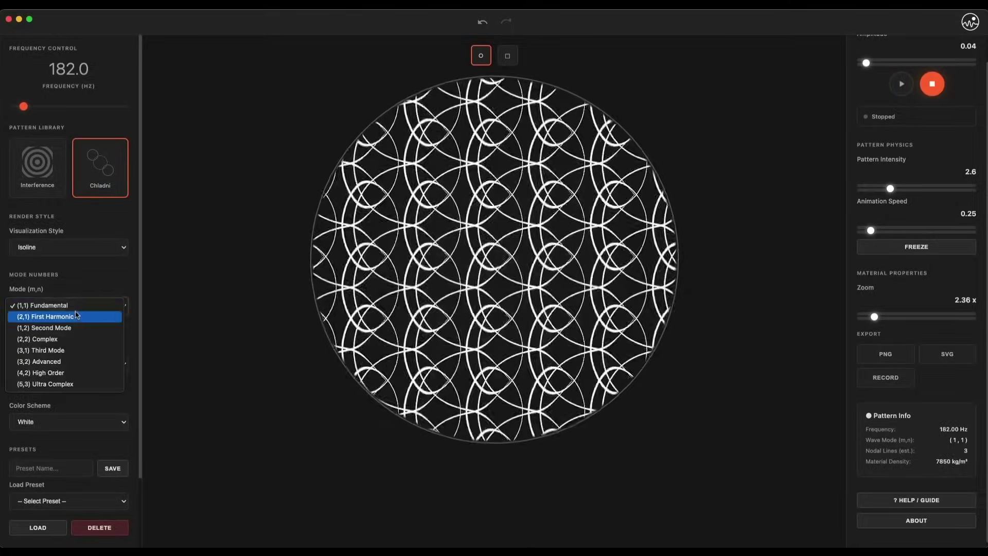
{"action": "left_click", "coordinate": [85, 316]}
{"action": "left_click", "coordinate": [82, 308]}
{"action": "left_click", "coordinate": [80, 289]}
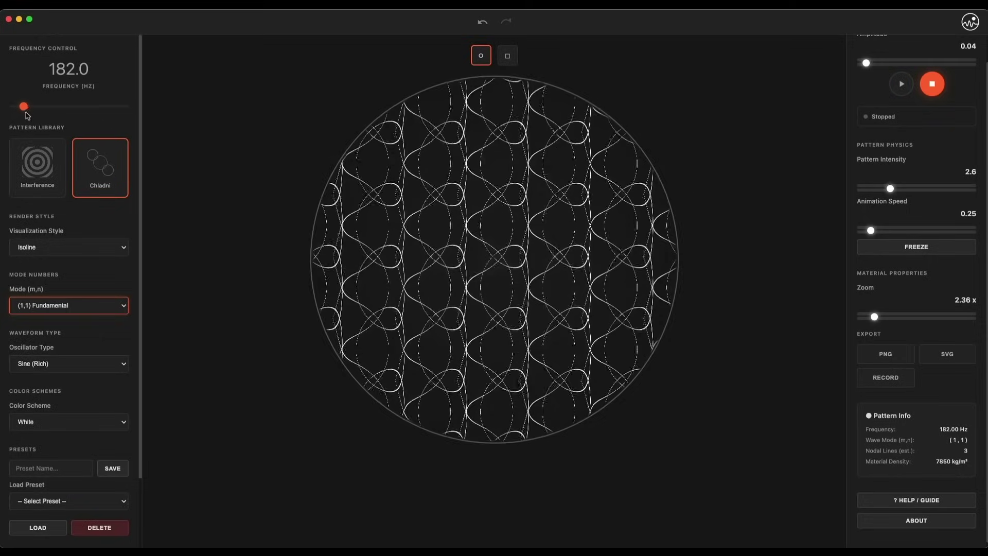
- Raise the frequency to 382 Hz and lower the pattern intensity to 0.4 for bolder curves
{"action": "mouse_move", "coordinate": [26, 110]}
{"action": "left_mouse_down"}
{"action": "mouse_move", "coordinate": [49, 113]}
{"action": "mouse_move", "coordinate": [36, 113]}
{"action": "left_mouse_up"}
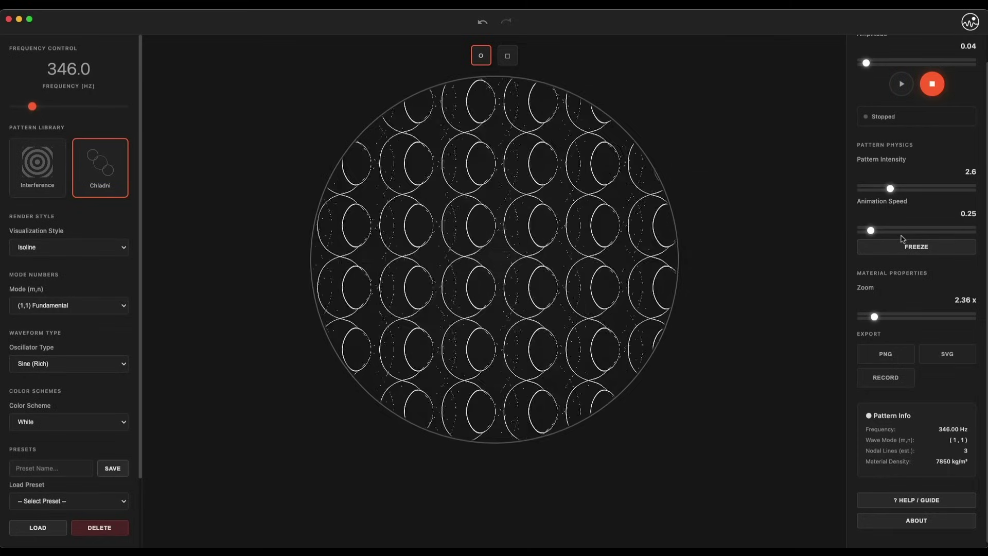
{"action": "left_click_drag", "start_coordinate": [892, 191], "coordinate": [867, 197]}
{"action": "mouse_move", "coordinate": [37, 110]}
{"action": "left_mouse_down"}
{"action": "mouse_move", "coordinate": [118, 120]}
{"action": "mouse_move", "coordinate": [36, 118]}
{"action": "left_mouse_up"}
- Use mode (4,2) High Order at 434 Hz, zoom 3.49x, intensity 0.2, animation speed 1.04
{"action": "left_click", "coordinate": [49, 306]}
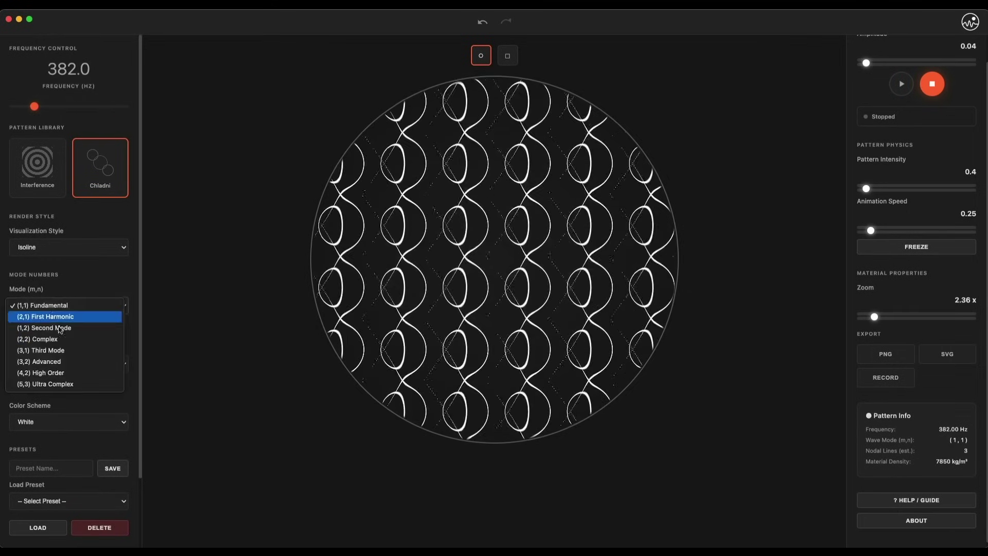
{"action": "left_click", "coordinate": [61, 373]}
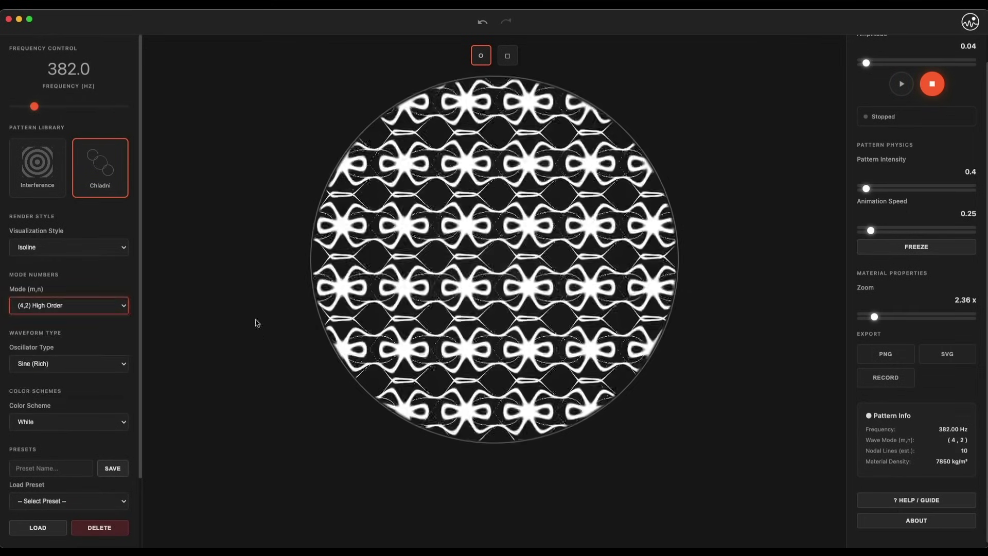
{"action": "left_click_drag", "start_coordinate": [38, 106], "coordinate": [41, 110]}
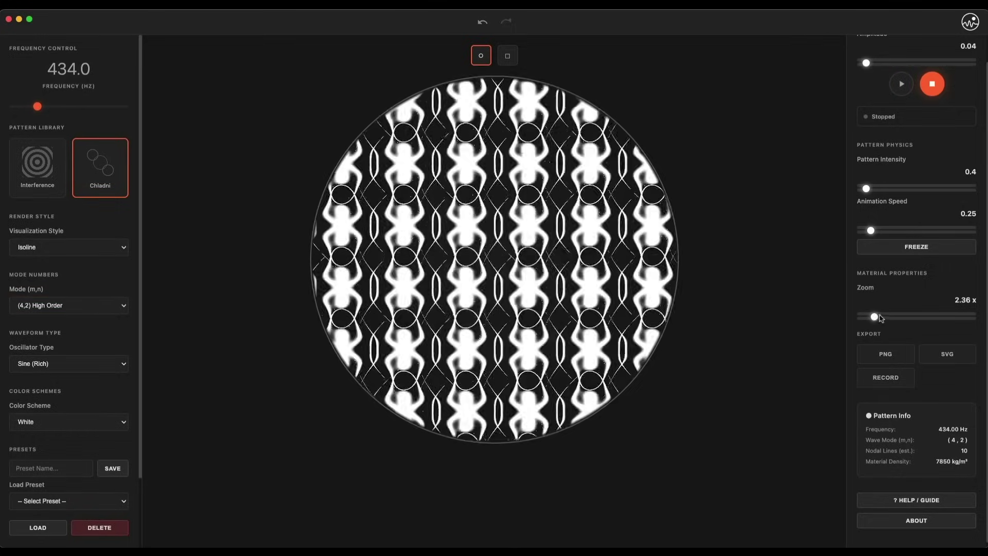
{"action": "left_click_drag", "start_coordinate": [875, 317], "coordinate": [881, 319]}
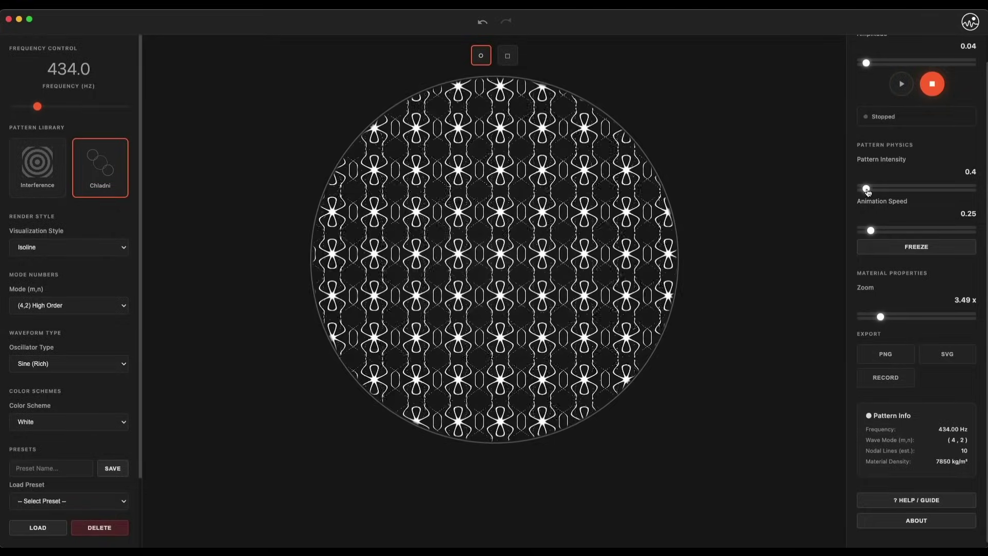
{"action": "left_click_drag", "start_coordinate": [867, 189], "coordinate": [865, 189]}
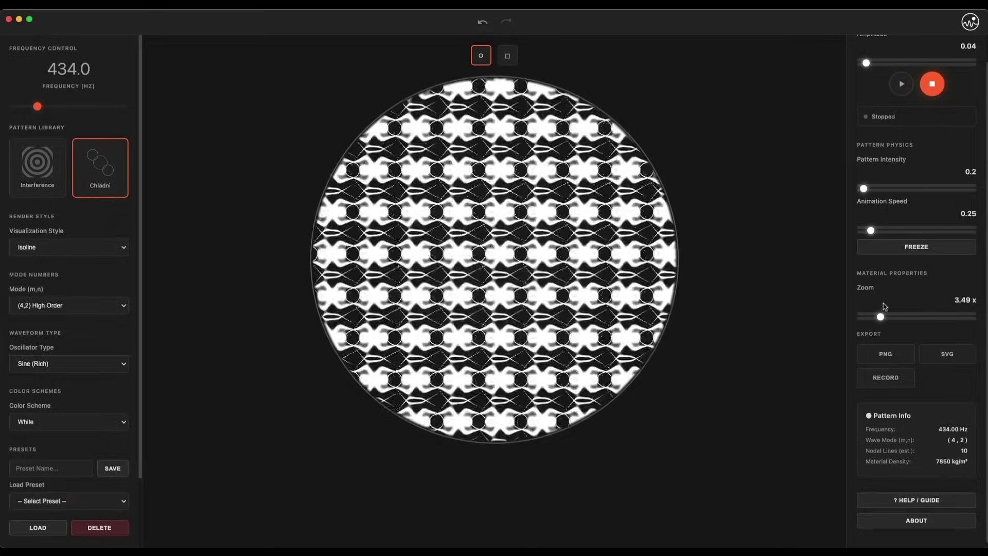
{"action": "left_click_drag", "start_coordinate": [870, 231], "coordinate": [901, 234]}
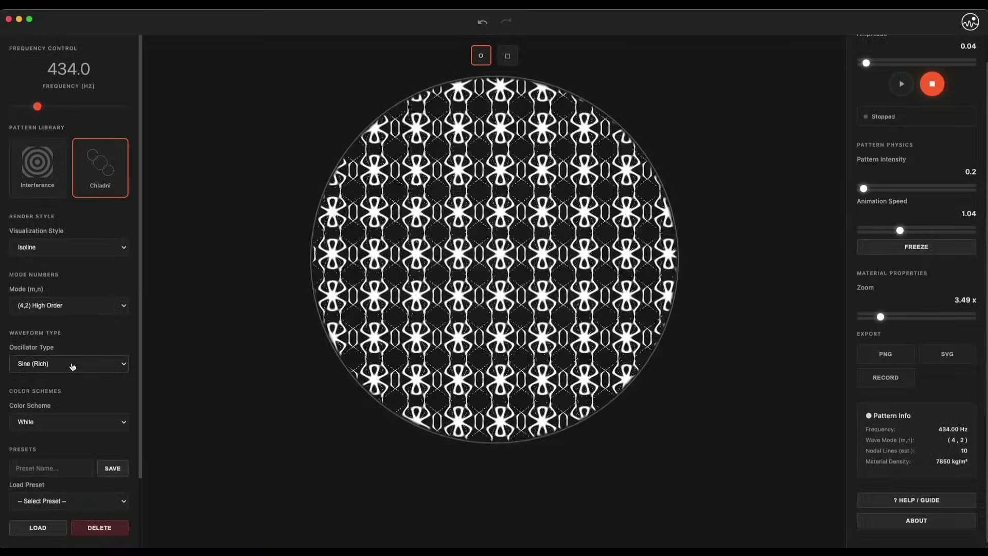
- Colour the pattern with the Aurora scheme and retune the frequency to 385 Hz
{"action": "left_click", "coordinate": [69, 423]}
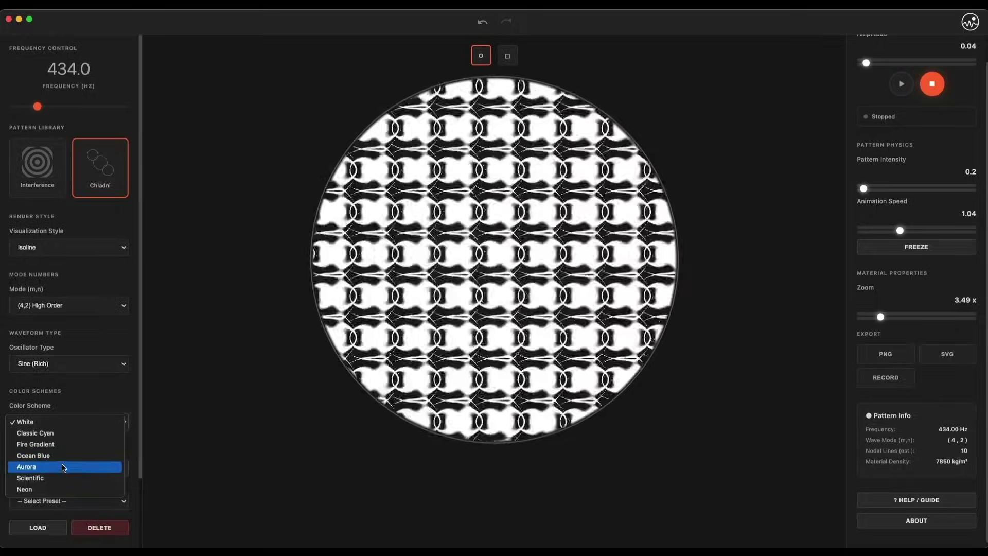
{"action": "left_click", "coordinate": [65, 466]}
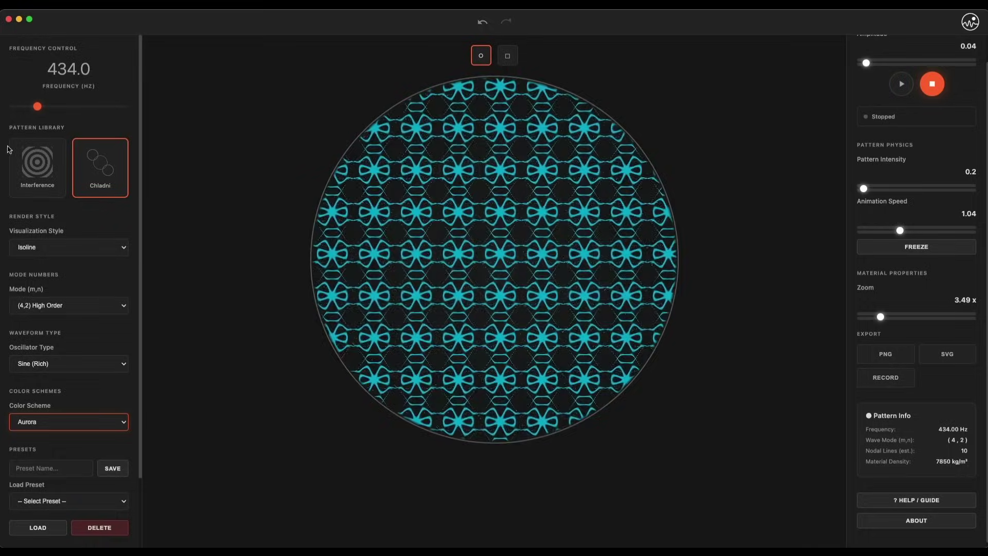
{"action": "mouse_move", "coordinate": [37, 107]}
{"action": "left_mouse_down"}
{"action": "mouse_move", "coordinate": [54, 113]}
{"action": "mouse_move", "coordinate": [23, 115]}
{"action": "mouse_move", "coordinate": [39, 123]}
{"action": "left_mouse_up"}
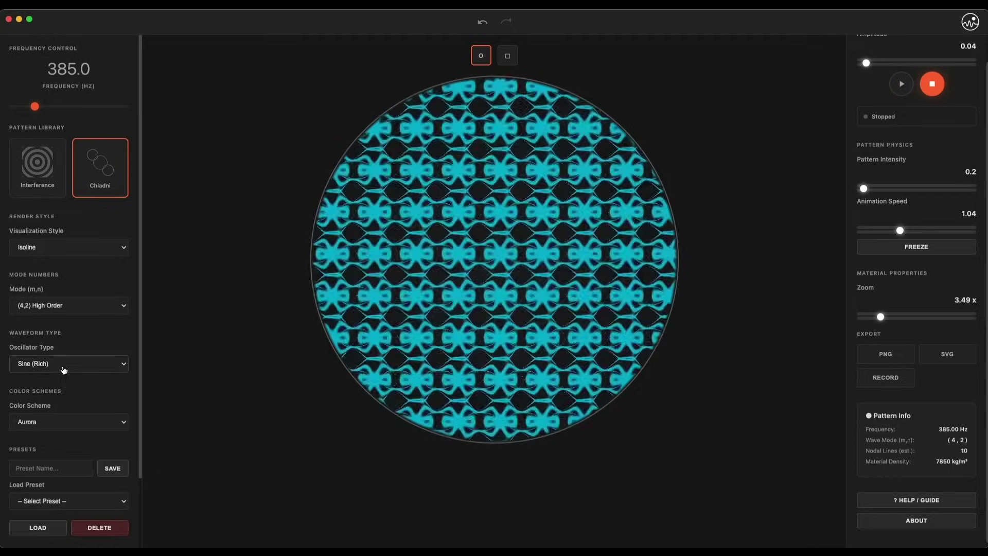
- Leave the oscillator type unchanged and return the colour scheme to White
{"action": "left_click", "coordinate": [64, 370]}
{"action": "left_click", "coordinate": [56, 425]}
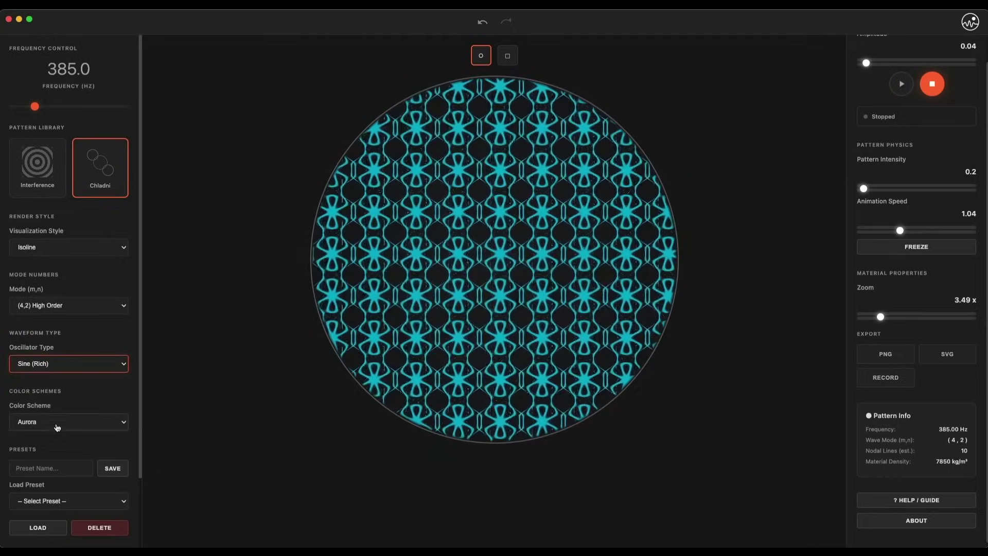
{"action": "left_click", "coordinate": [58, 425]}
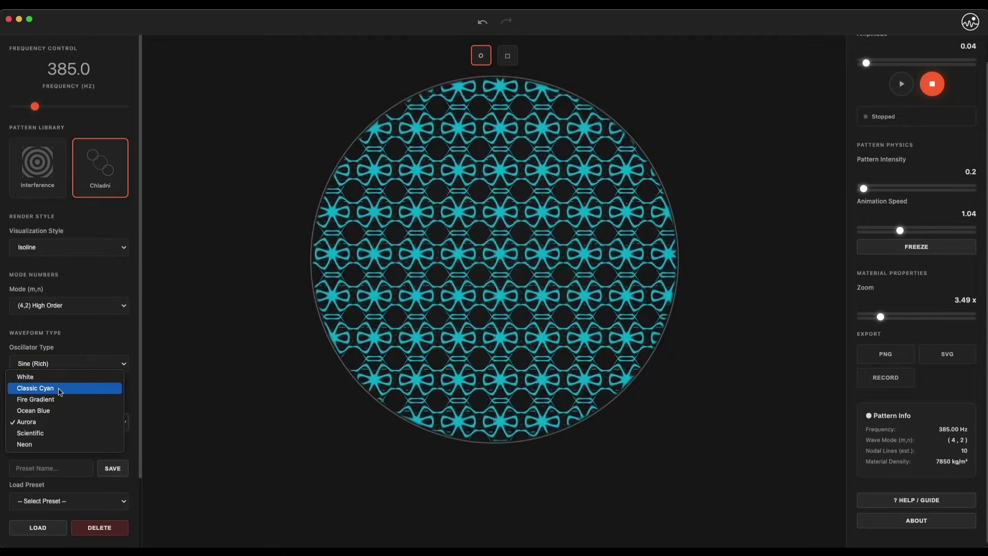
{"action": "left_click", "coordinate": [58, 378]}
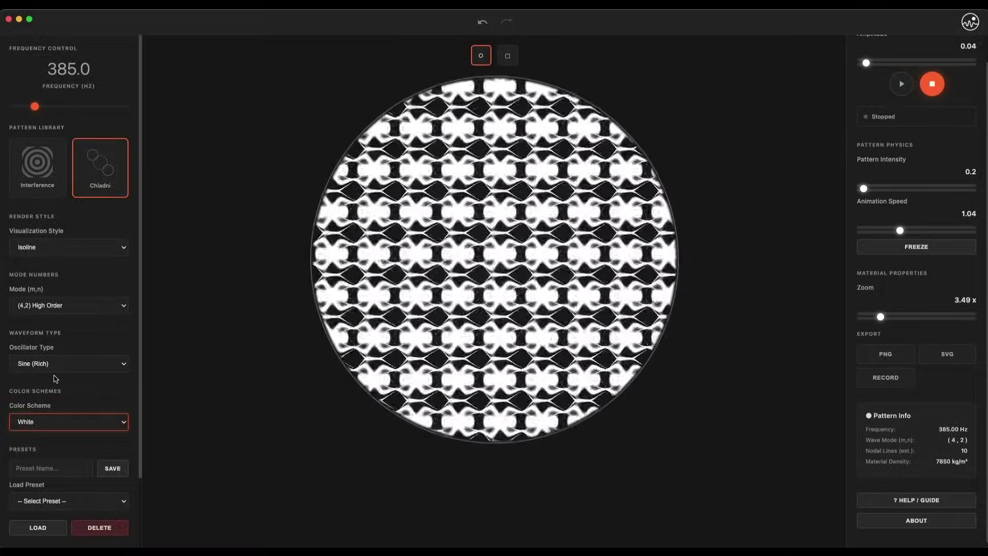
{"action": "left_click", "coordinate": [73, 411]}
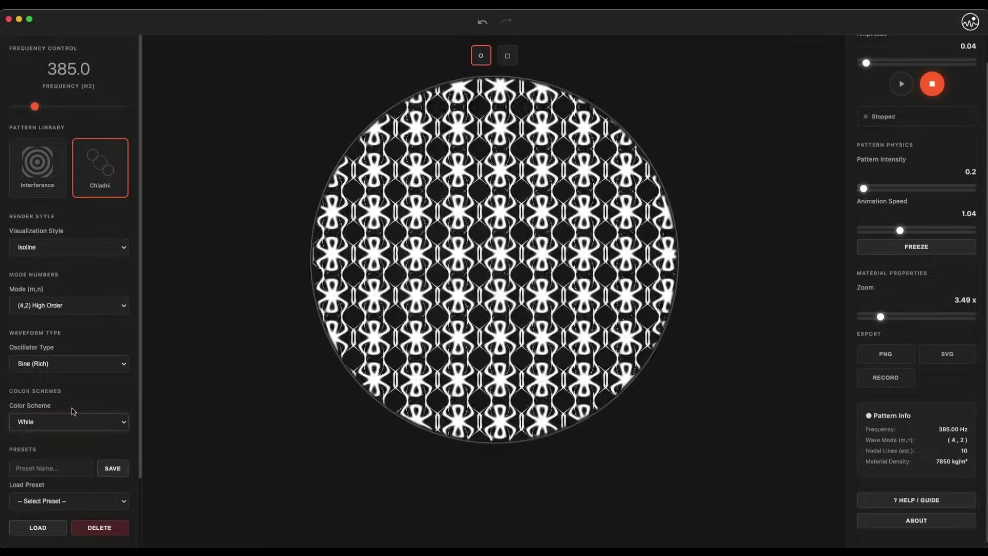
{"action": "left_click", "coordinate": [73, 403]}
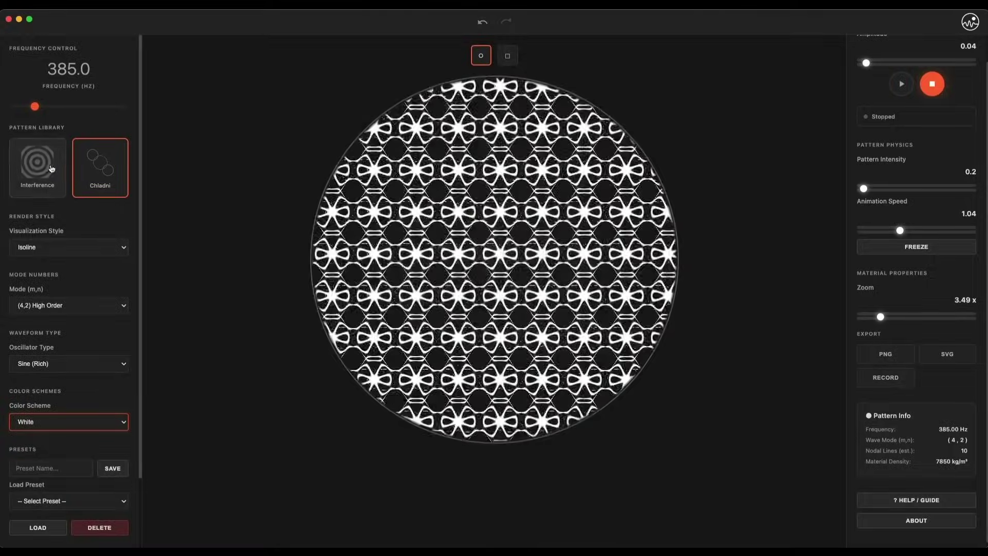
- Switch to the Interference pattern at 228 Hz, with slower animation and higher zoom
{"action": "left_click", "coordinate": [59, 188]}
{"action": "left_click_drag", "start_coordinate": [34, 106], "coordinate": [26, 106]}
{"action": "left_click_drag", "start_coordinate": [900, 230], "coordinate": [861, 230]}
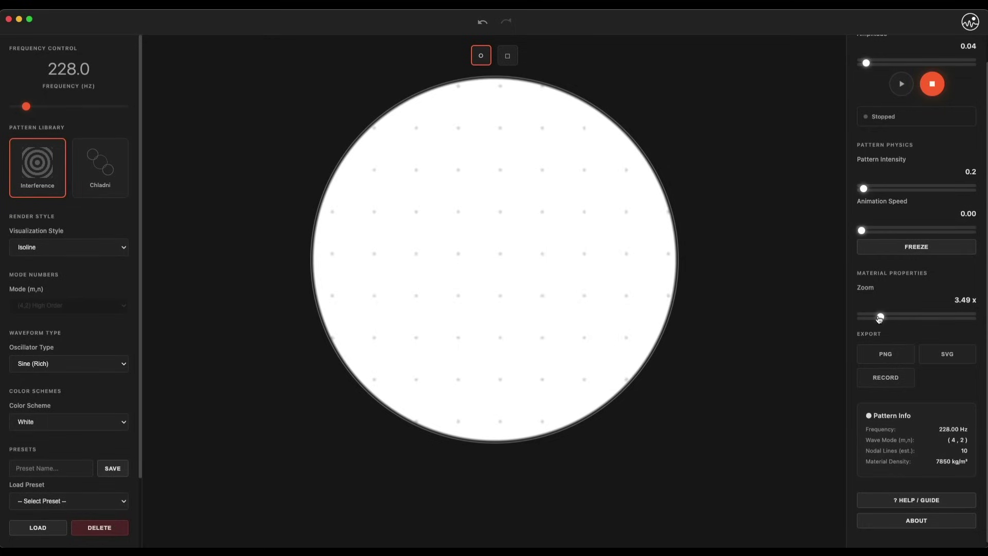
{"action": "left_click_drag", "start_coordinate": [879, 316], "coordinate": [925, 319]}
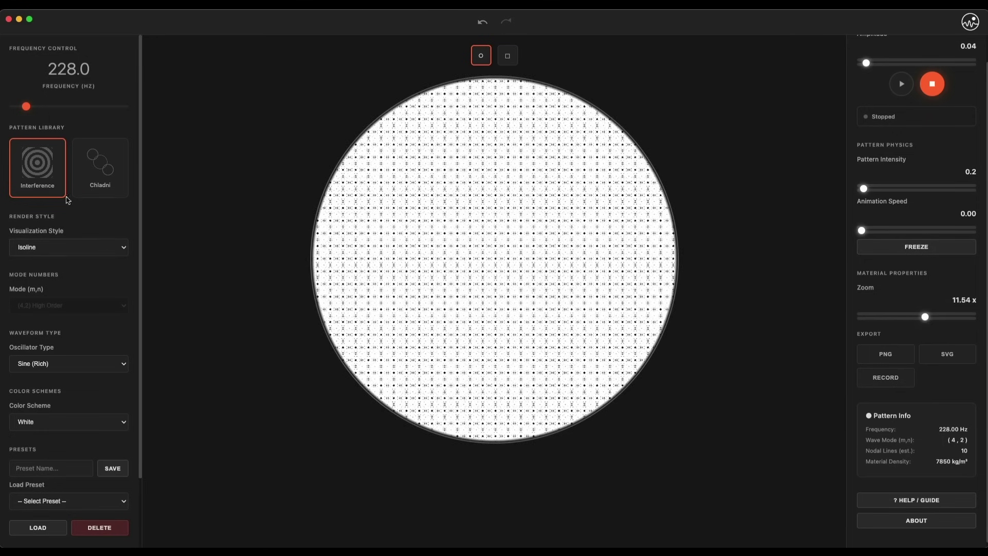
- Raise frequency to 565 Hz and intensity to 1.0, animate at 0.64, and zoom near 5x
{"action": "left_click_drag", "start_coordinate": [26, 106], "coordinate": [44, 107]}
{"action": "left_click_drag", "start_coordinate": [864, 189], "coordinate": [874, 190]}
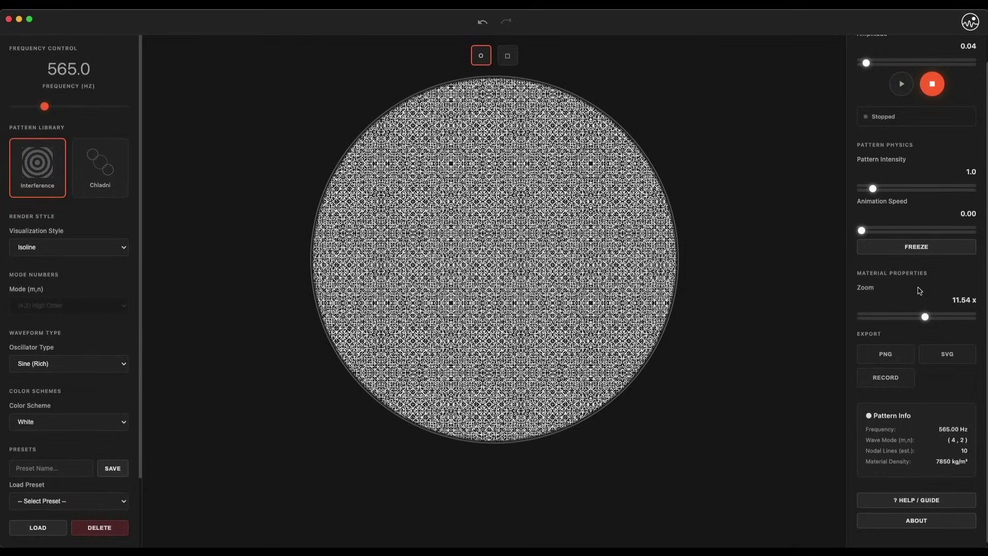
{"action": "left_click_drag", "start_coordinate": [868, 232], "coordinate": [885, 231]}
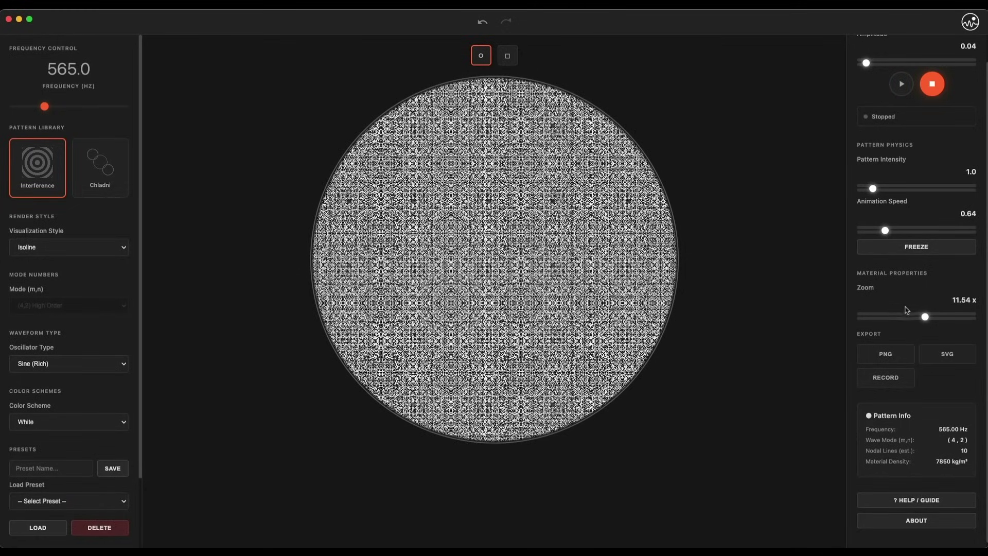
{"action": "left_click_drag", "start_coordinate": [924, 318], "coordinate": [889, 318]}
{"action": "left_click_drag", "start_coordinate": [885, 231], "coordinate": [901, 238]}
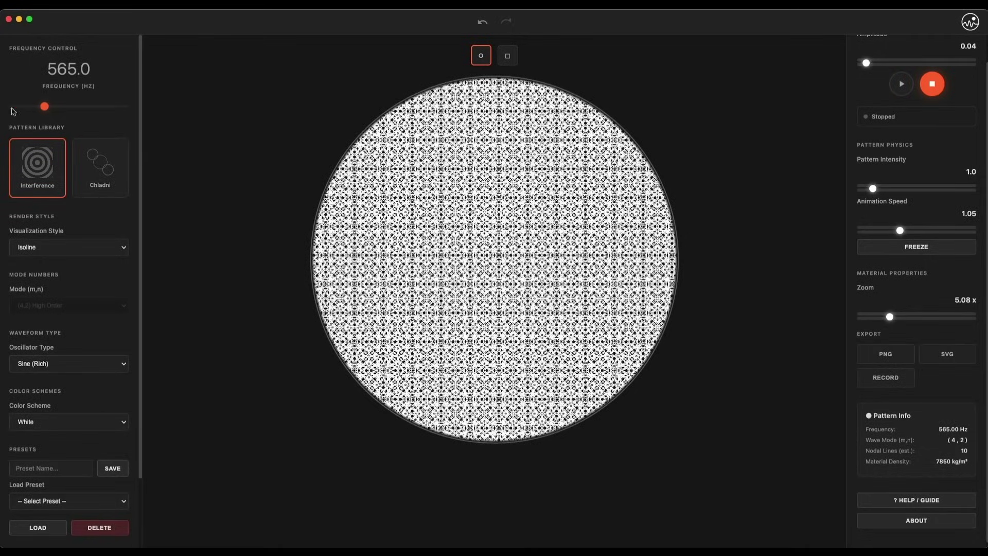
- Bring the frequency down to 68 Hz and enlarge the pattern zoom to 7.69x
{"action": "left_click_drag", "start_coordinate": [45, 108], "coordinate": [24, 107]}
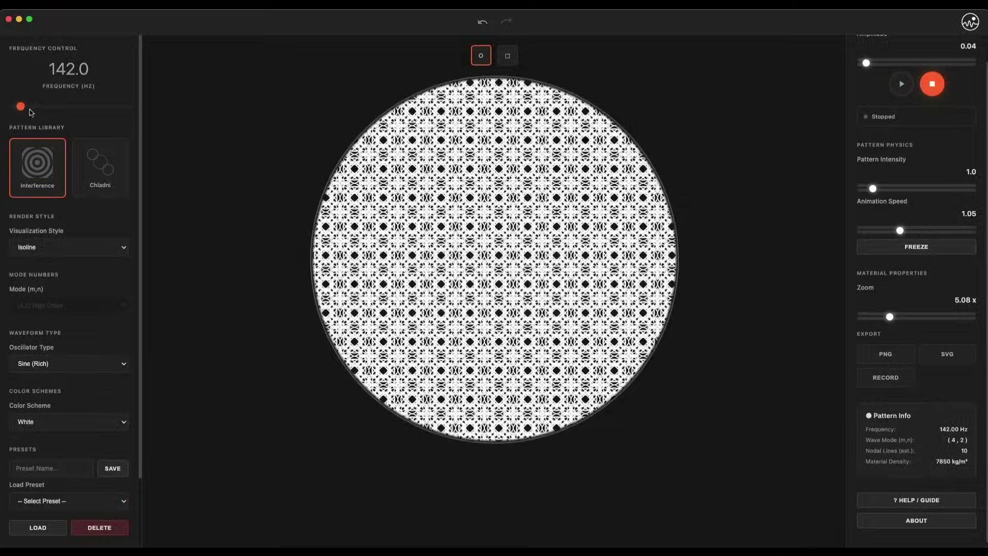
{"action": "left_click_drag", "start_coordinate": [22, 108], "coordinate": [21, 110]}
{"action": "left_click_drag", "start_coordinate": [891, 317], "coordinate": [905, 322]}
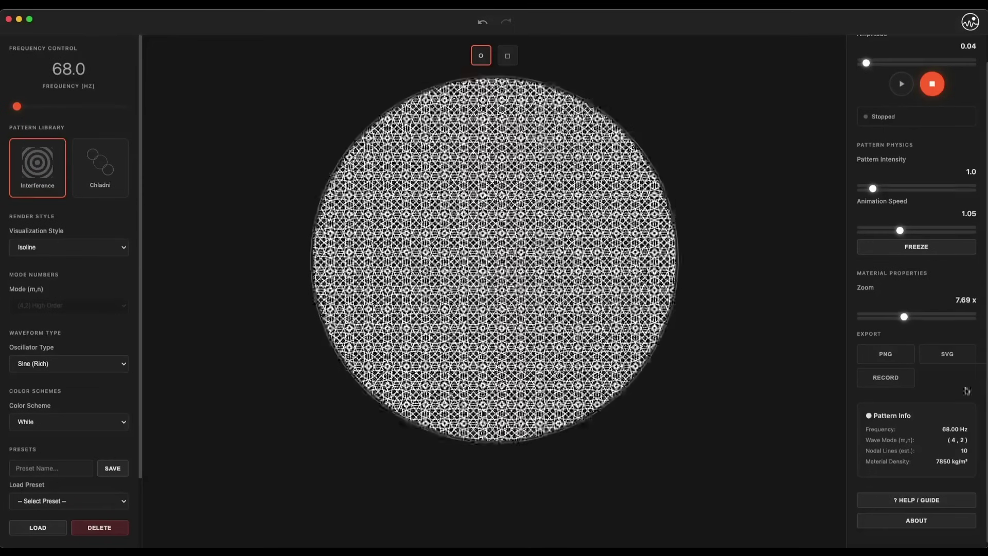
- Freeze the plate and switch to the Chladni pattern, mode (4,2) High Order at 68 Hz
{"action": "left_click", "coordinate": [918, 248]}
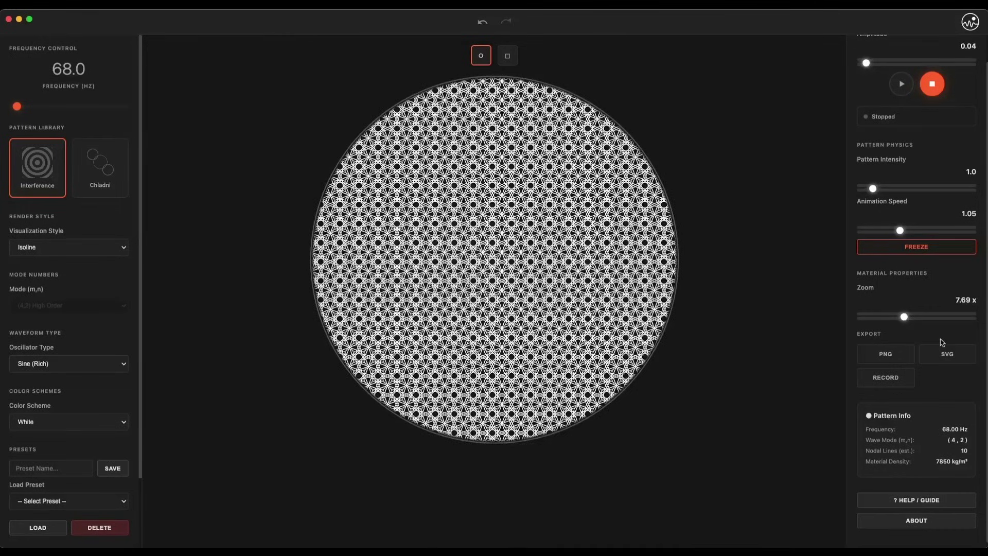
{"action": "scroll", "coordinate": [946, 344], "scroll_direction": "up", "scroll_amount": 2}
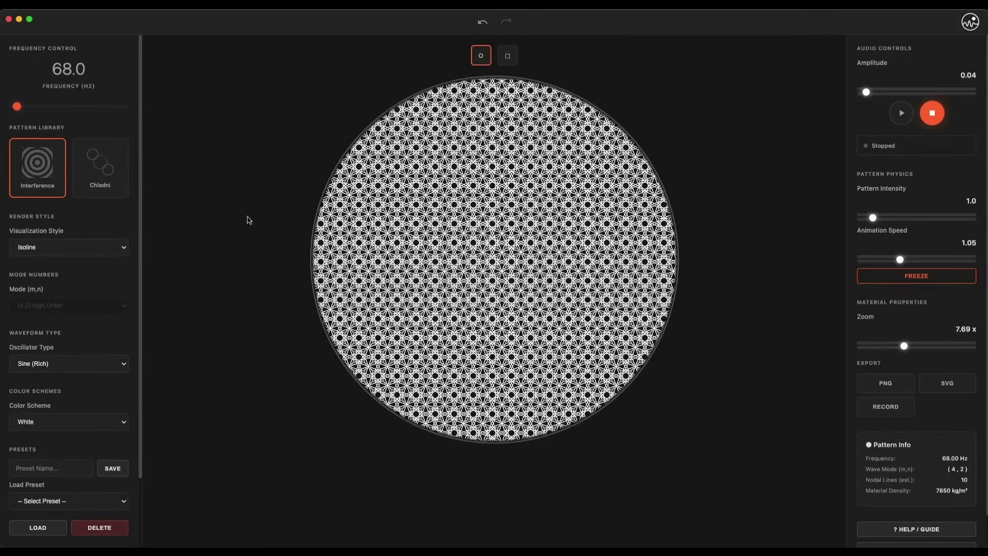
{"action": "left_click", "coordinate": [109, 175]}
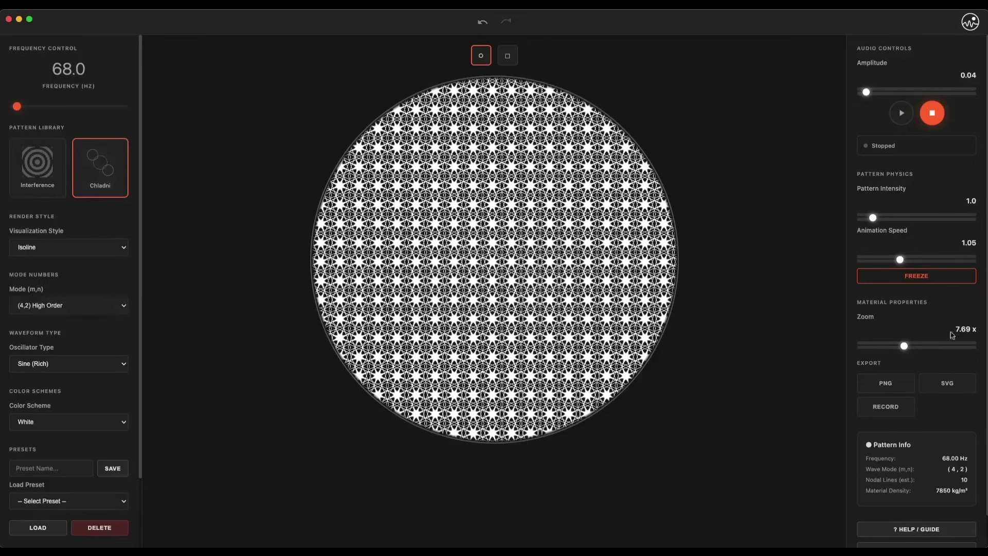